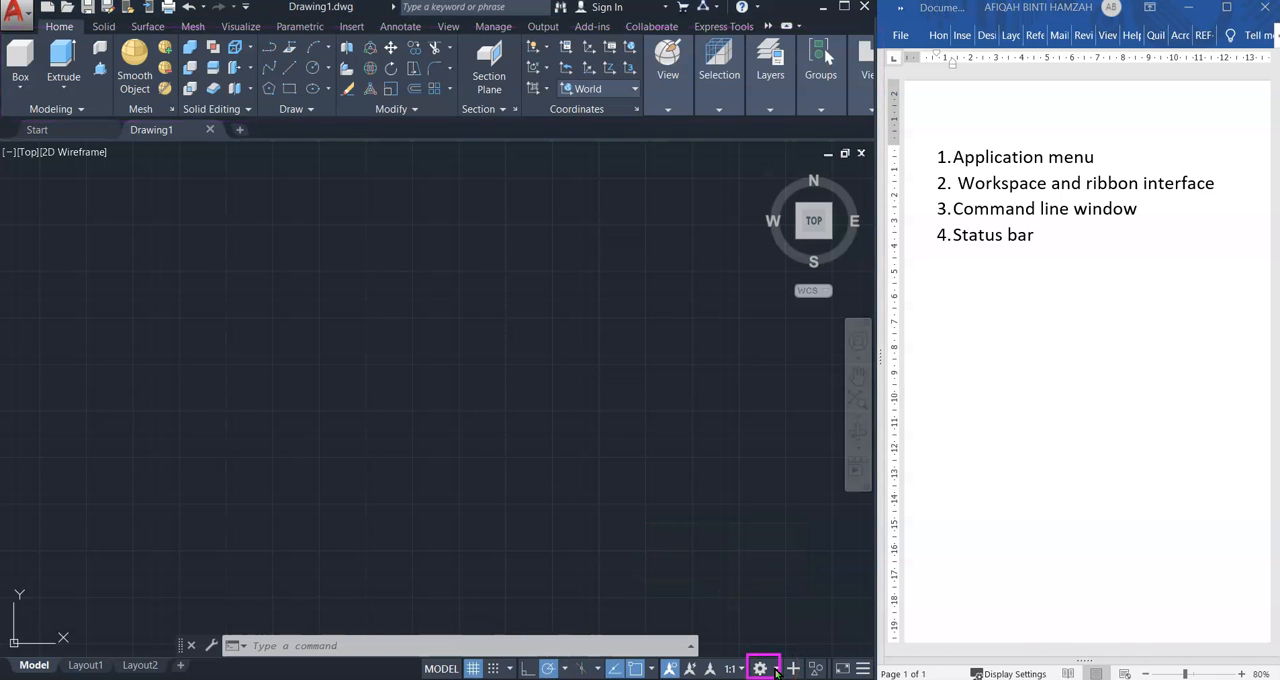
Switch the workspace to 3D Basics and from there to Drafting & Annotation
left_click(776, 670)
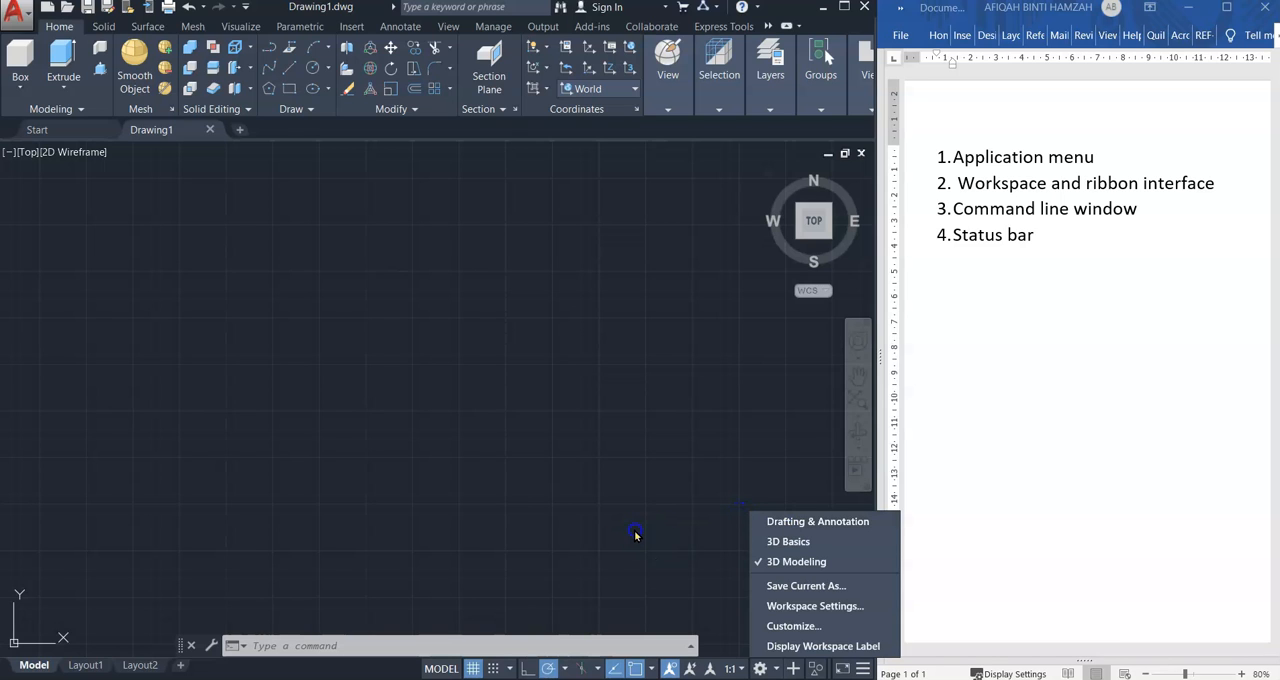
left_click(788, 541)
left_click(778, 672)
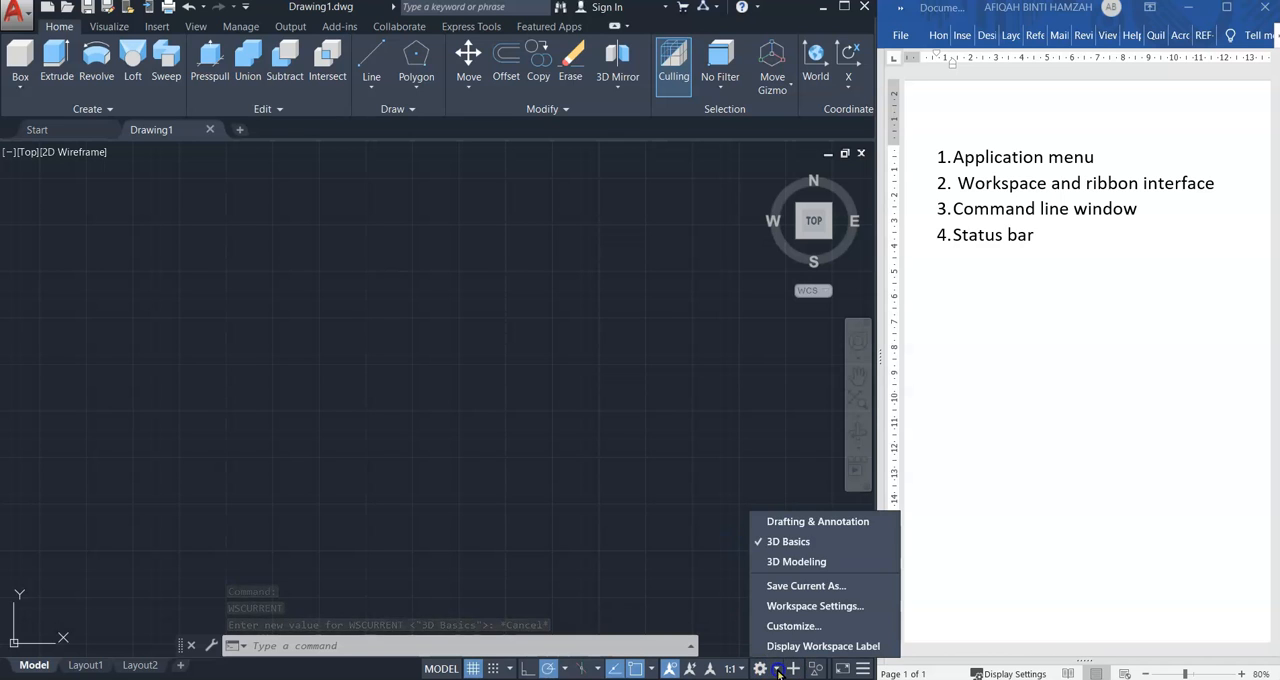
left_click(790, 521)
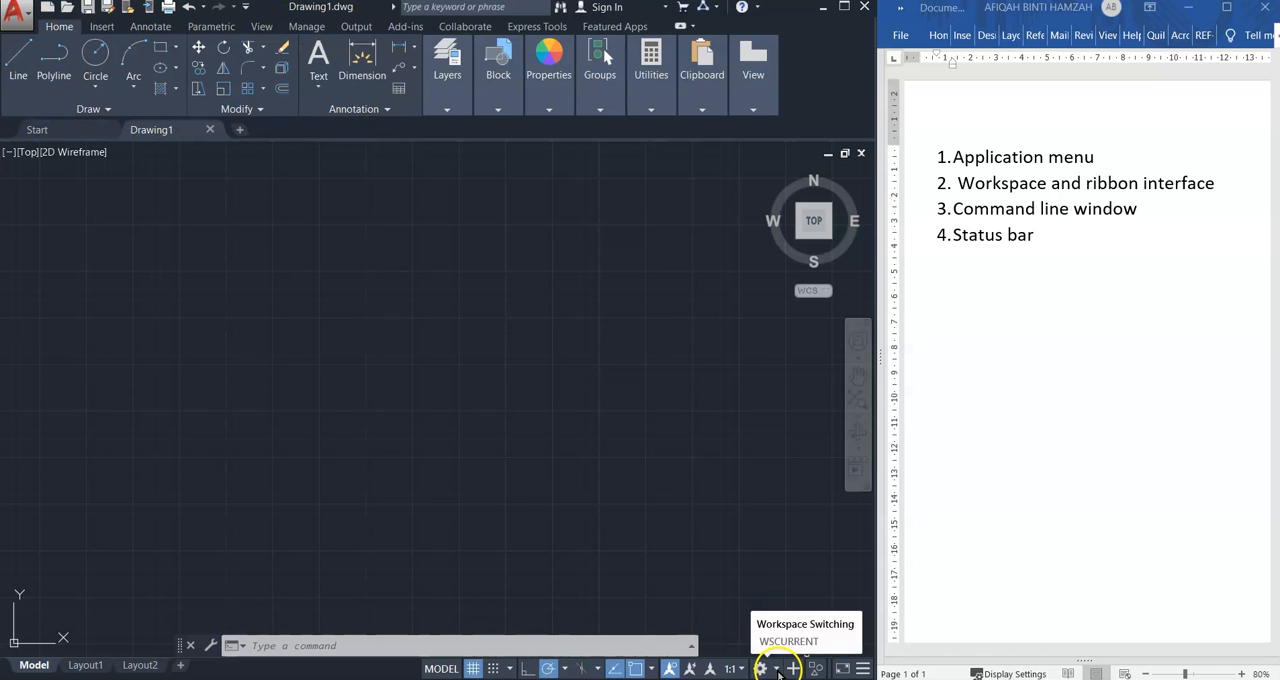
Change the workspace to 3D Basics once more and return to Drafting & Annotation
left_click(777, 669)
left_click(806, 550)
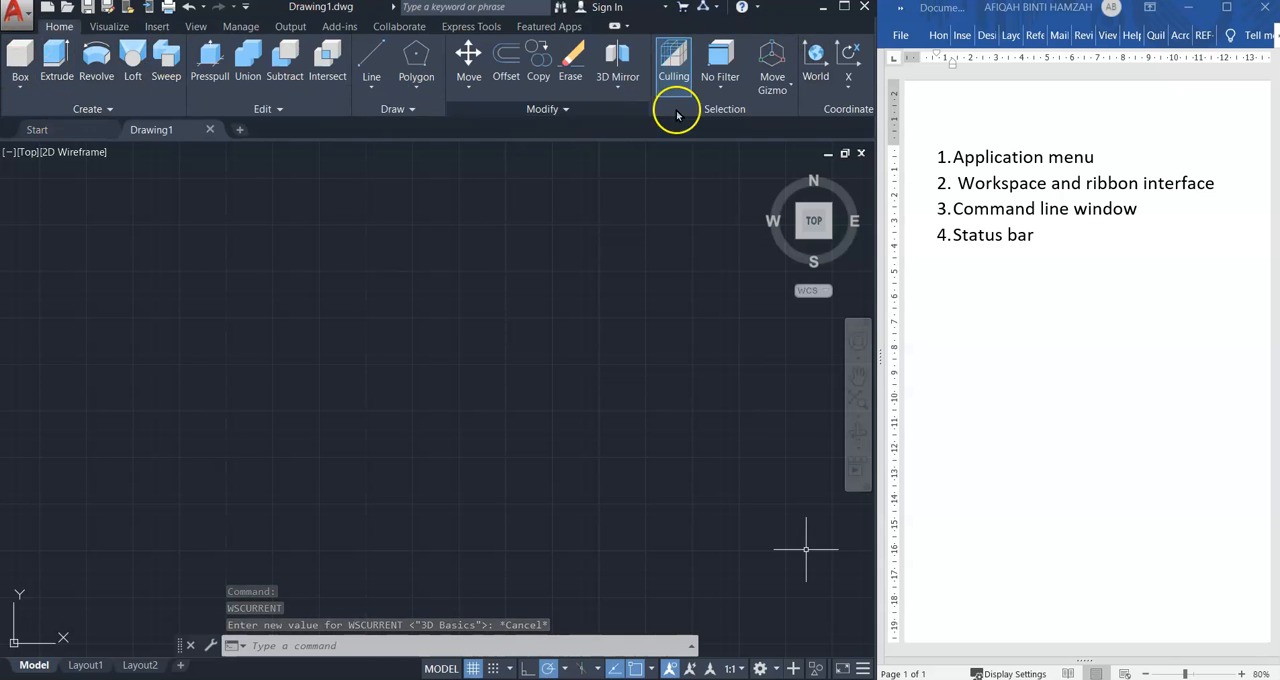
left_click(779, 672)
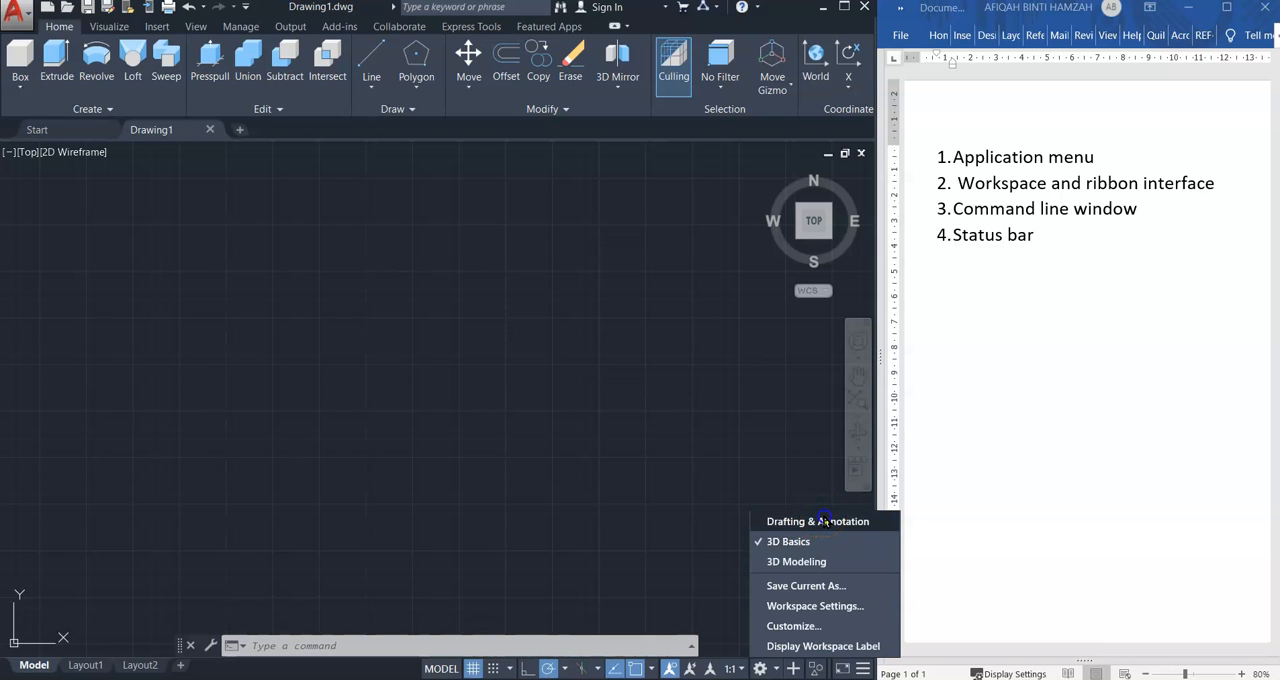
left_click(817, 521)
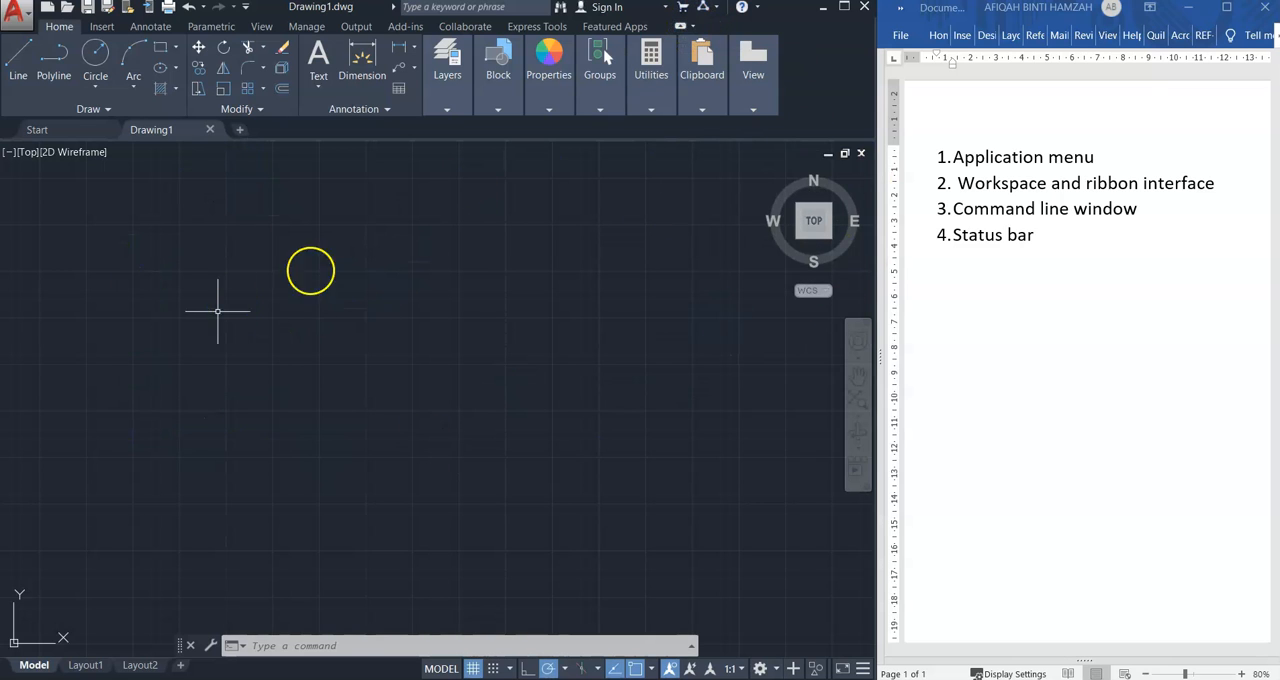
Try the ribbon's reduced display states, from Minimize to Tabs through to Minimize to Panel Buttons
left_click(753, 110)
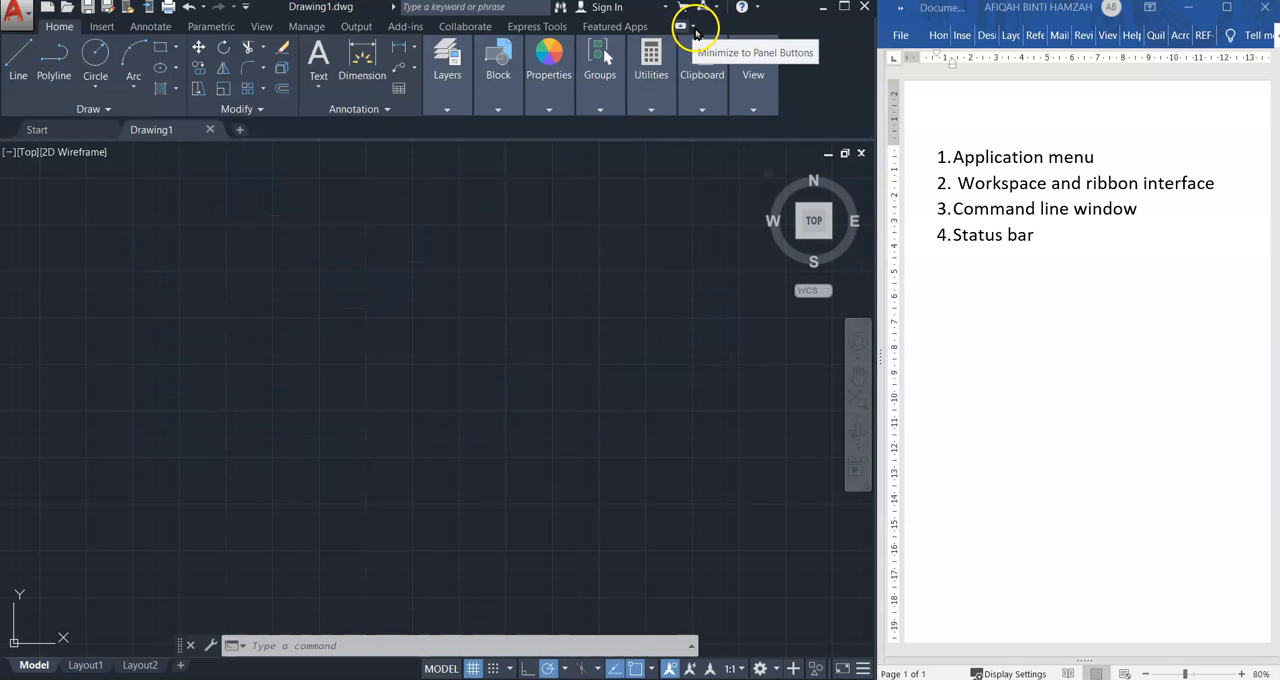
left_click(693, 27)
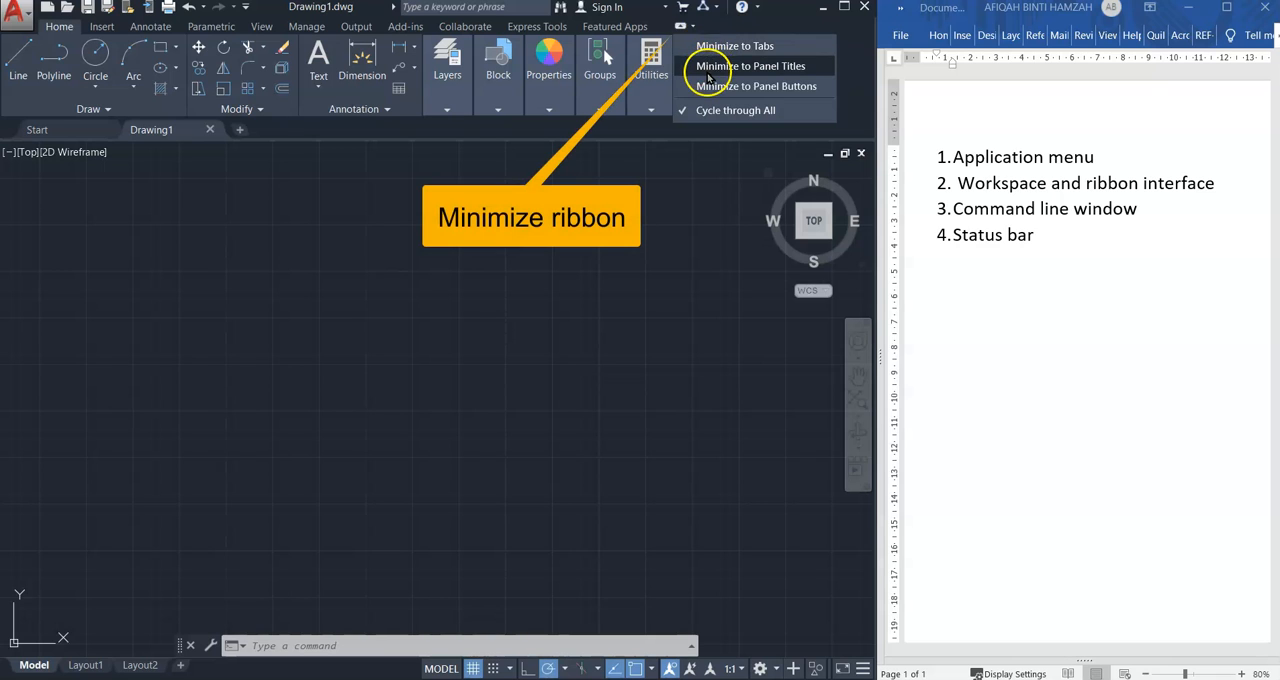
left_click(708, 46)
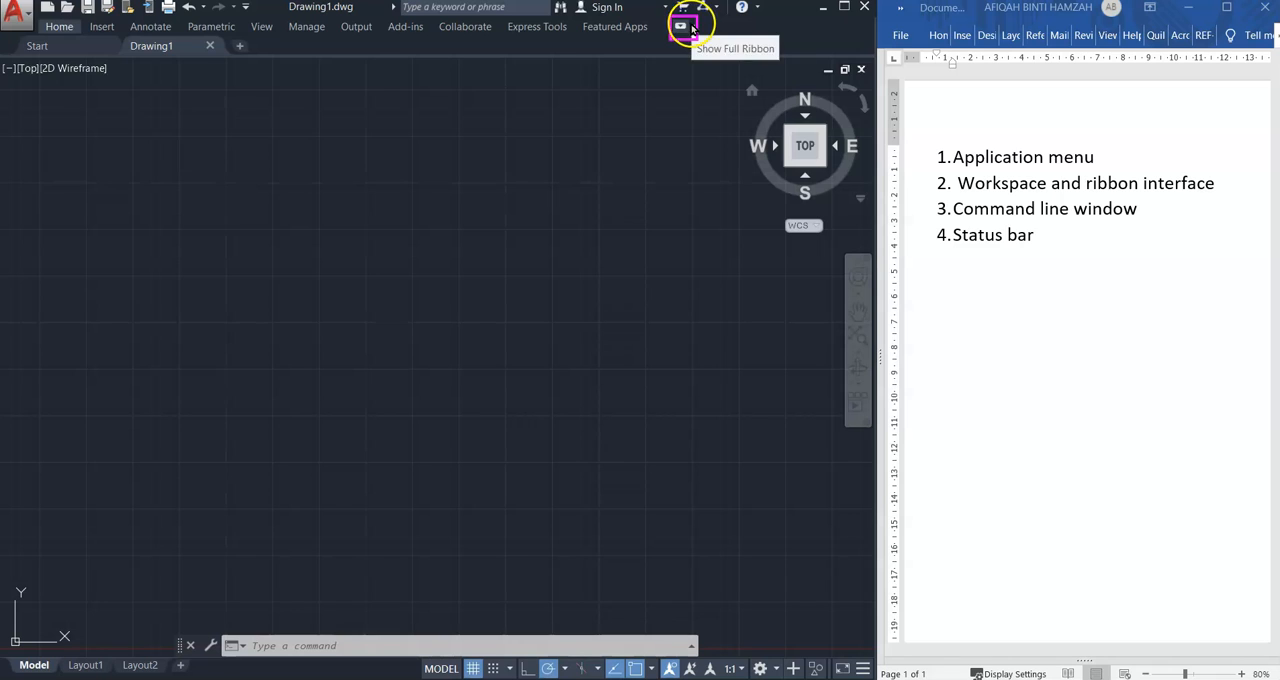
left_click(693, 27)
left_click(707, 73)
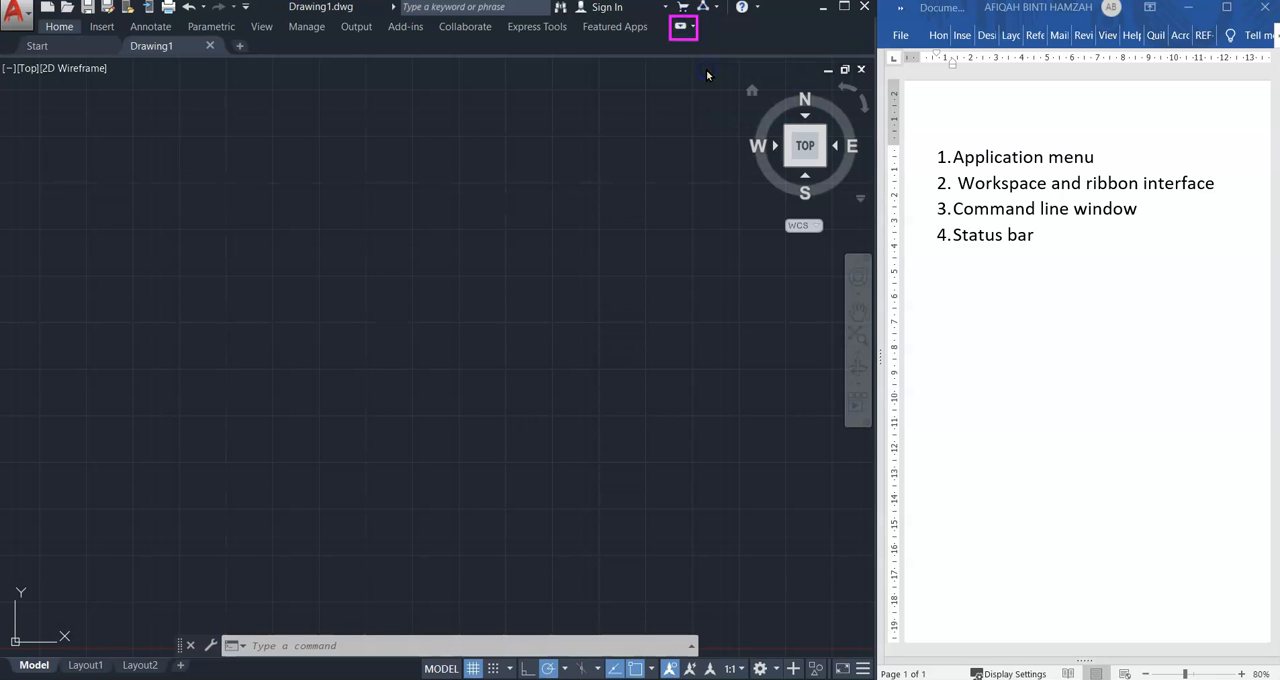
left_click(693, 27)
left_click(708, 86)
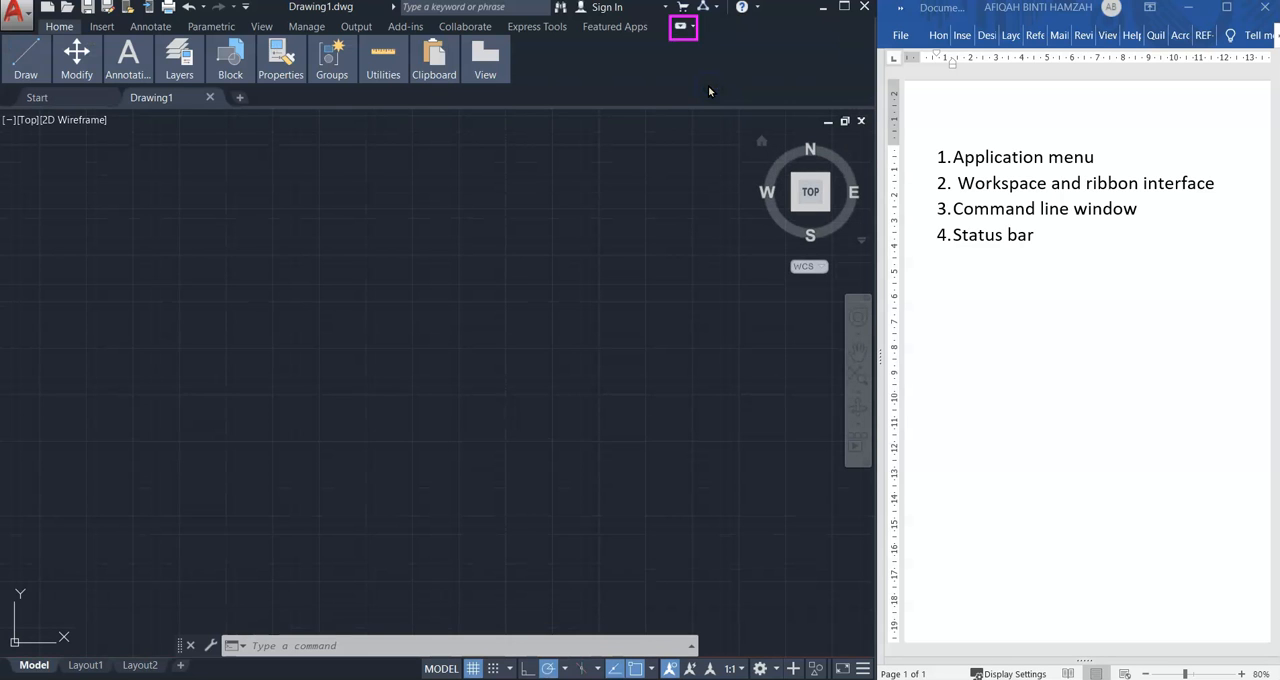
Set the ribbon display to Cycle through All and cycle its states back to the full ribbon
left_click(691, 32)
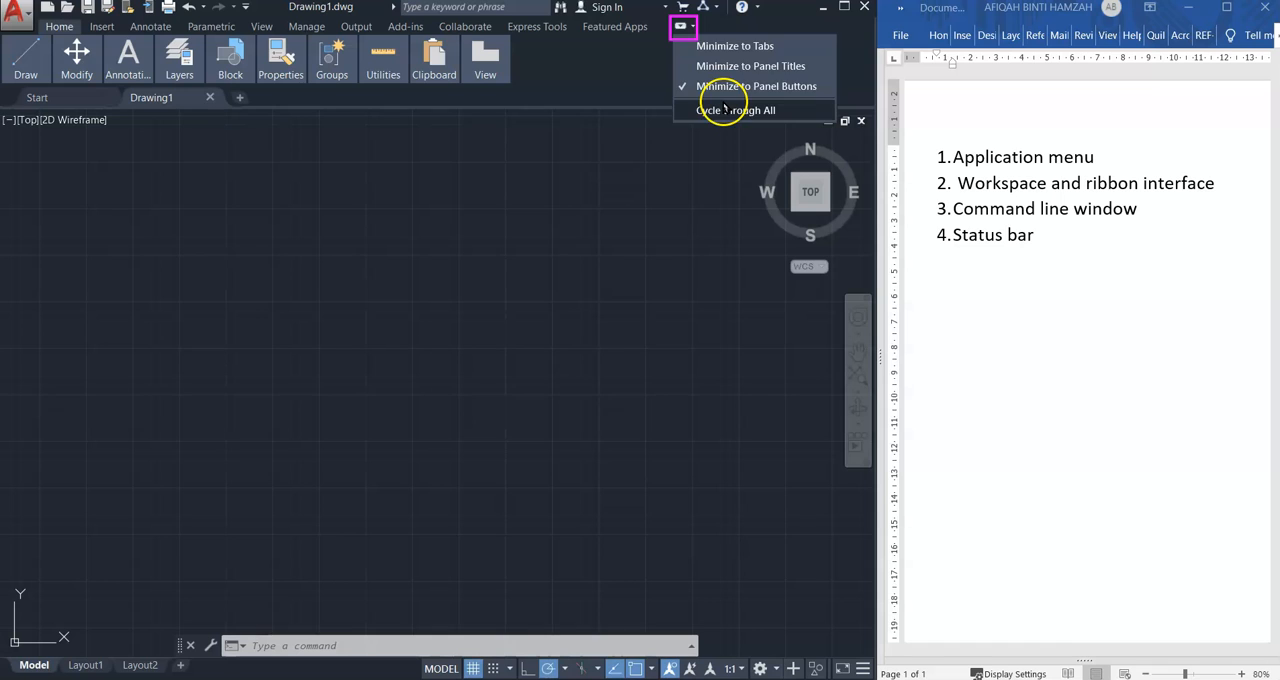
left_click(725, 109)
left_click(691, 27)
left_click(684, 27)
left_click(684, 27)
left_click(684, 28)
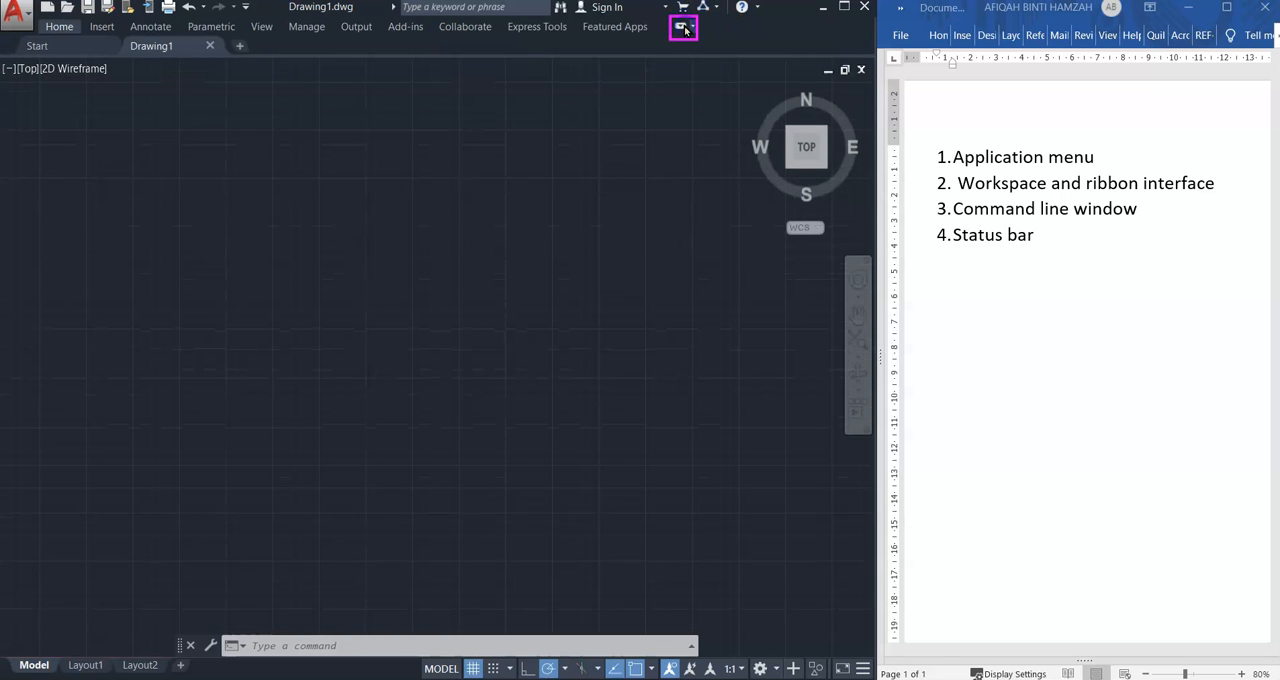
left_click(683, 29)
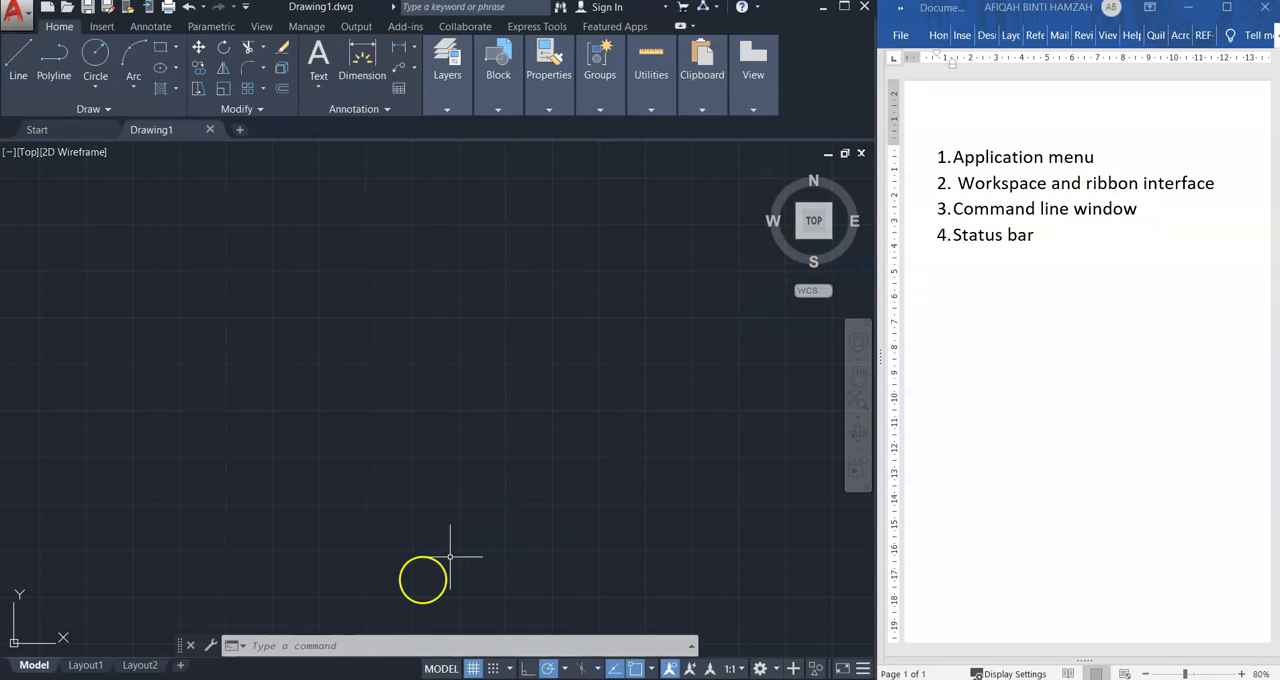
Draw a single line about 1209 units long, rising at about 44°, in the middle of the drawing area with the LINE command
left_click(312, 644)
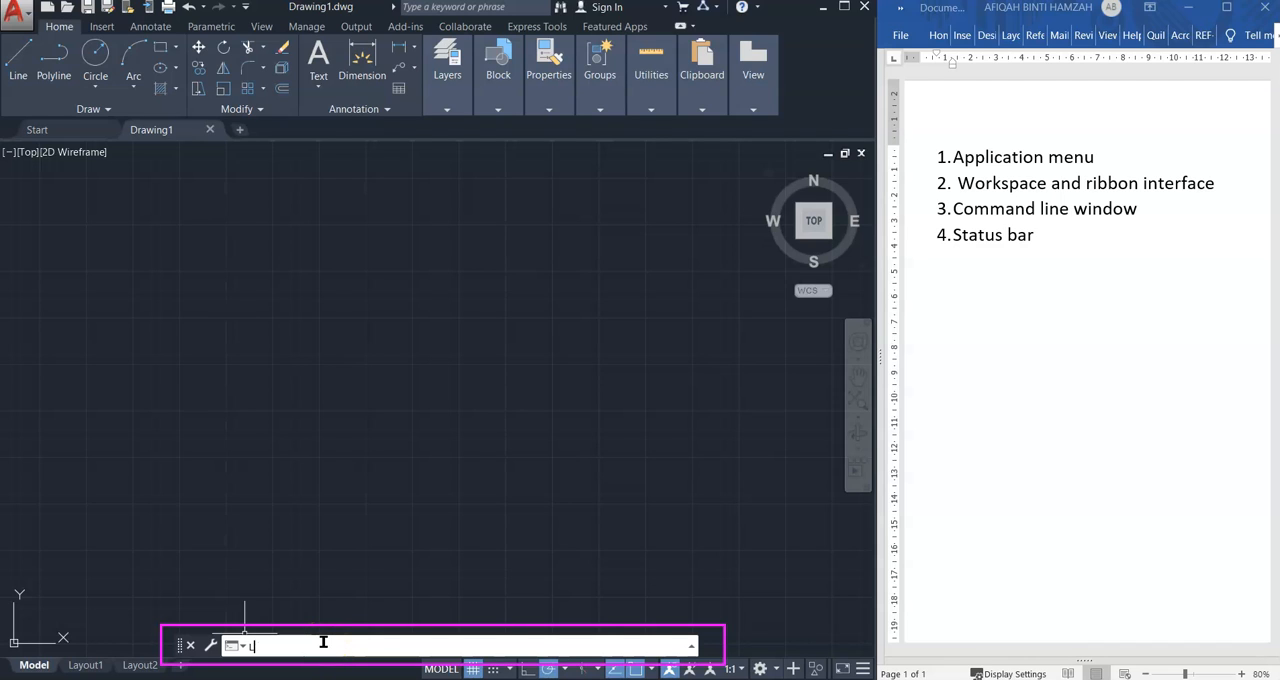
type("LINE Specify first point:")
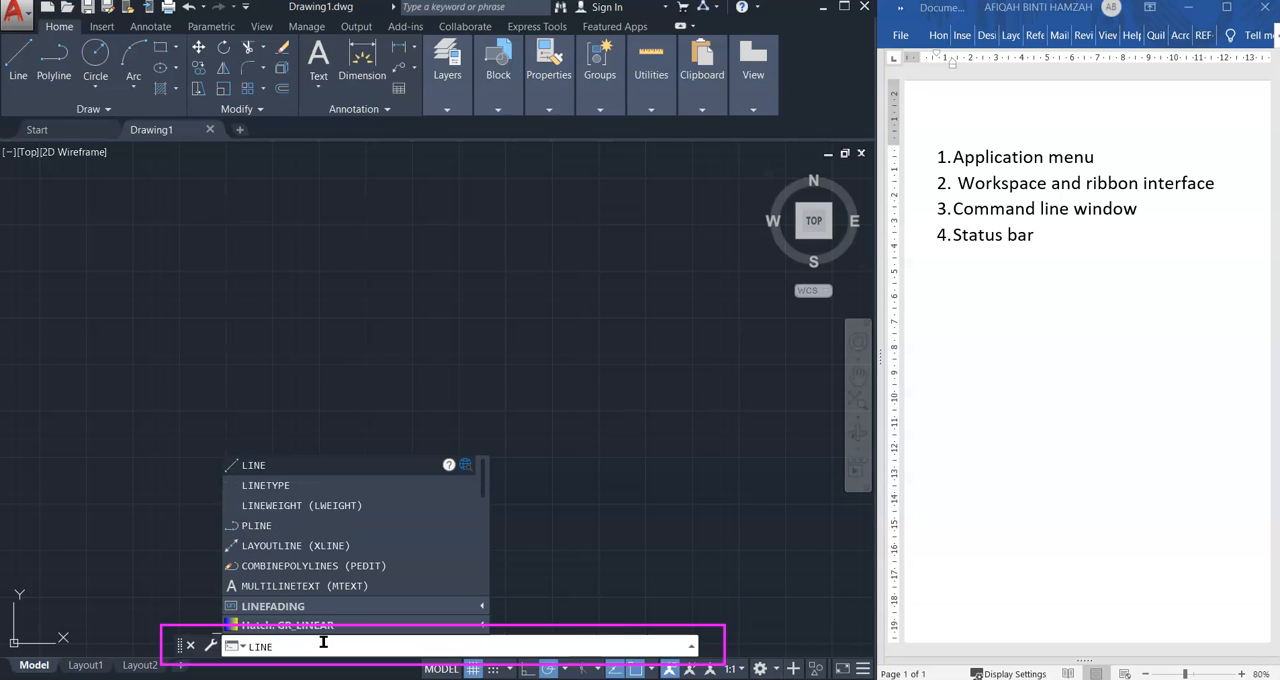
left_click(274, 466)
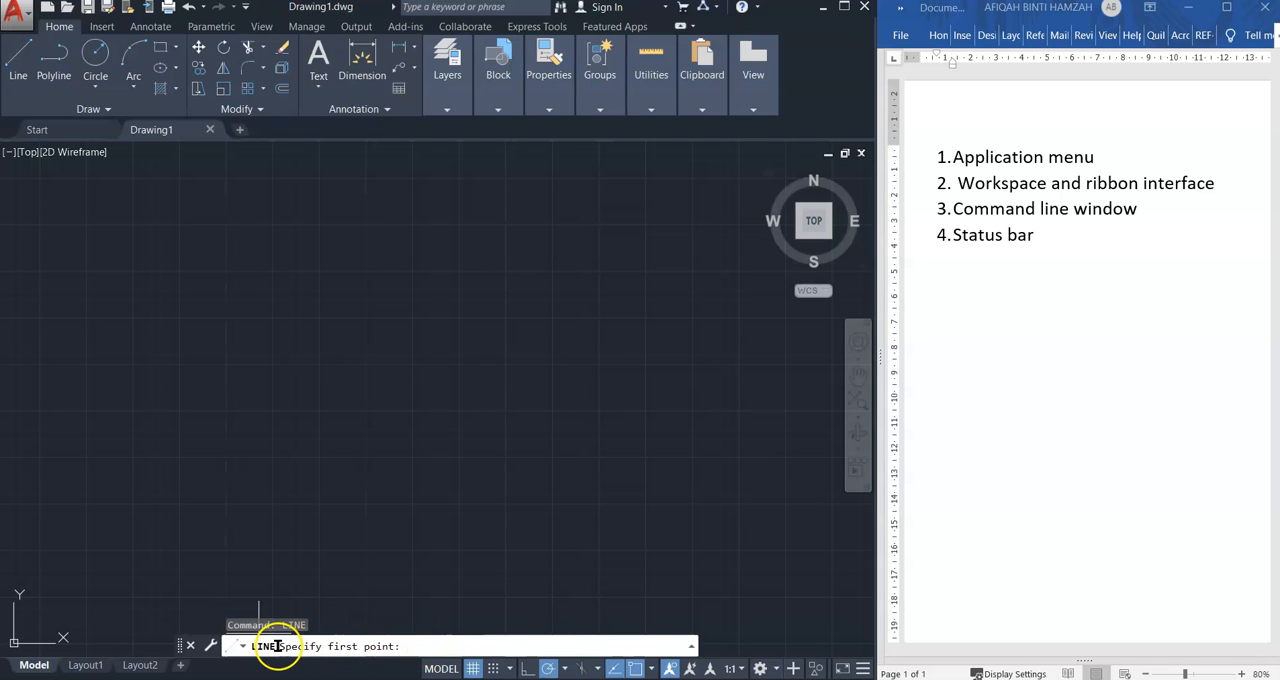
left_click(315, 495)
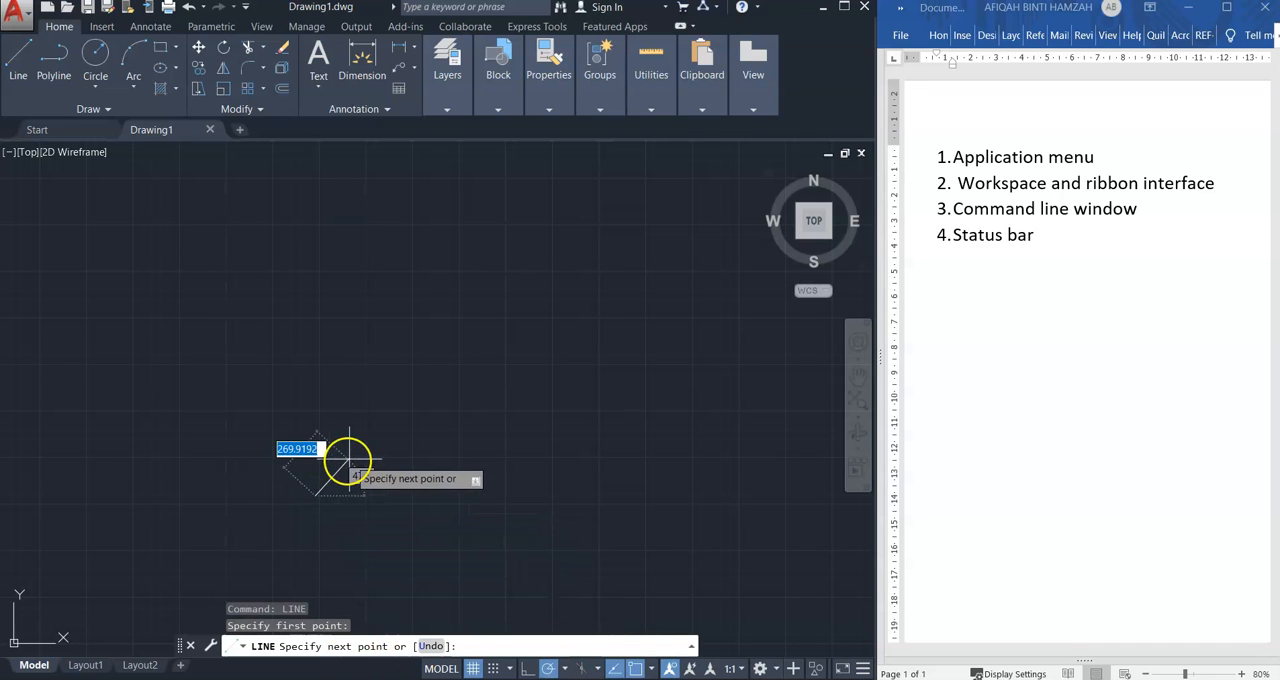
left_click(477, 338)
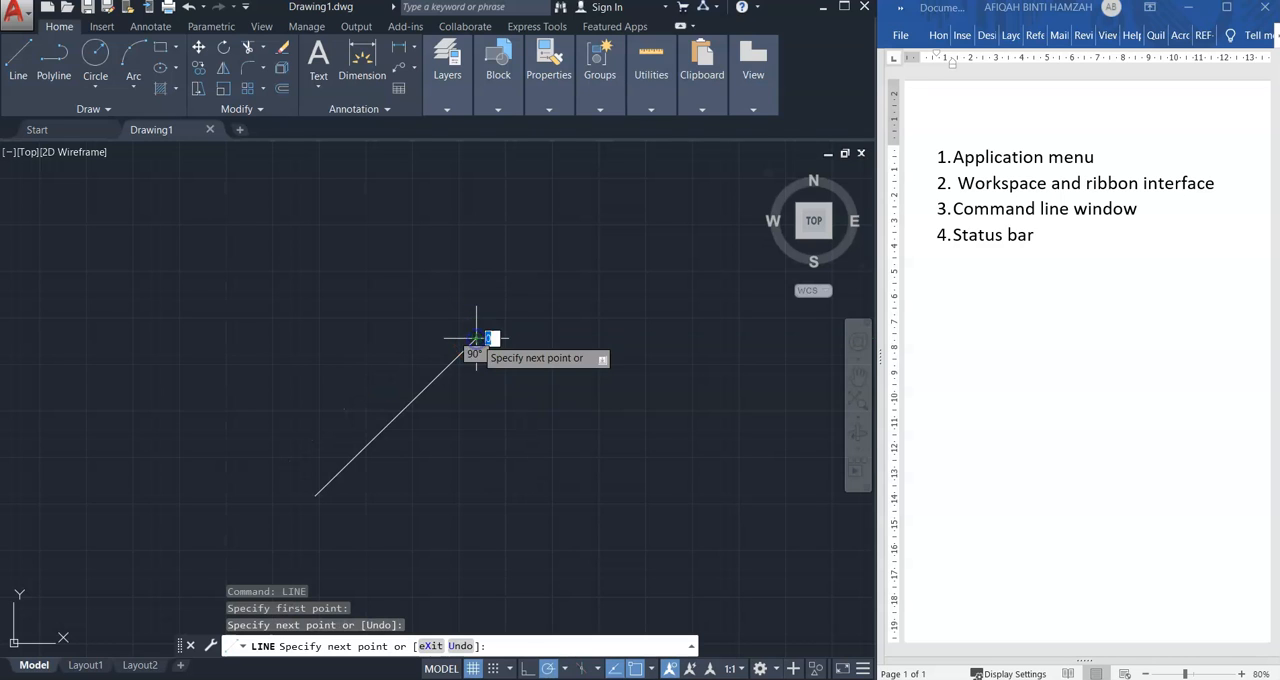
left_click(631, 404)
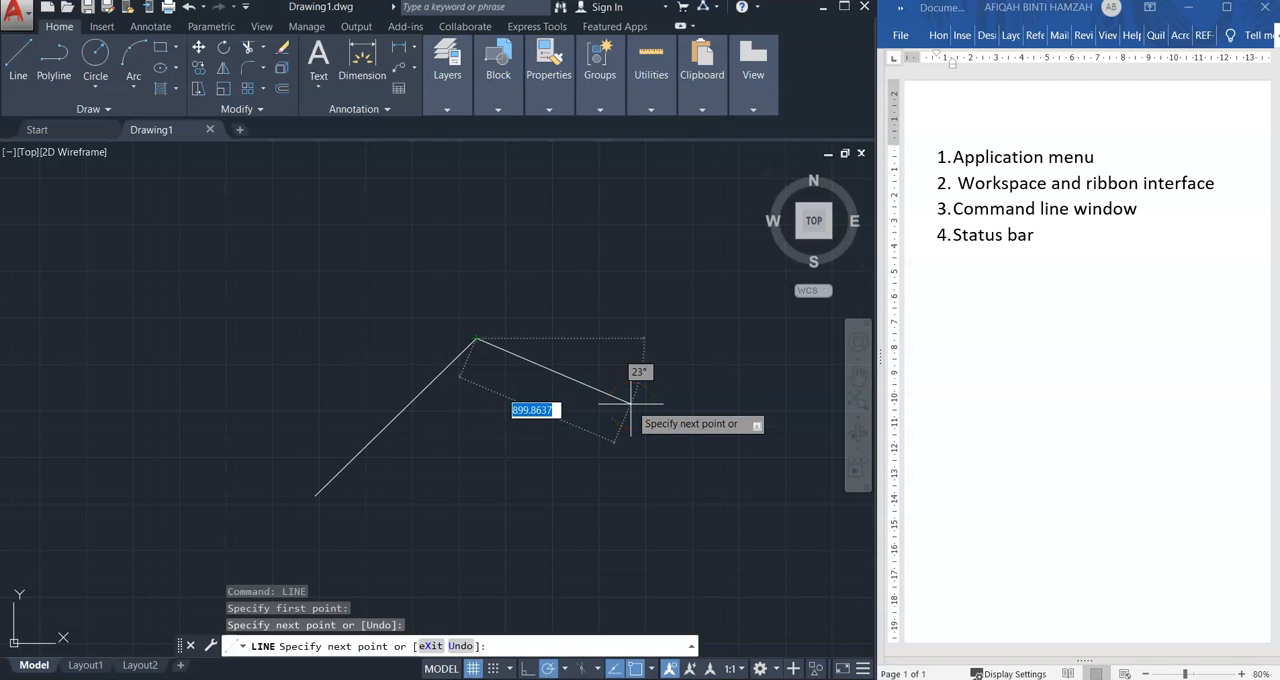
key("Return")
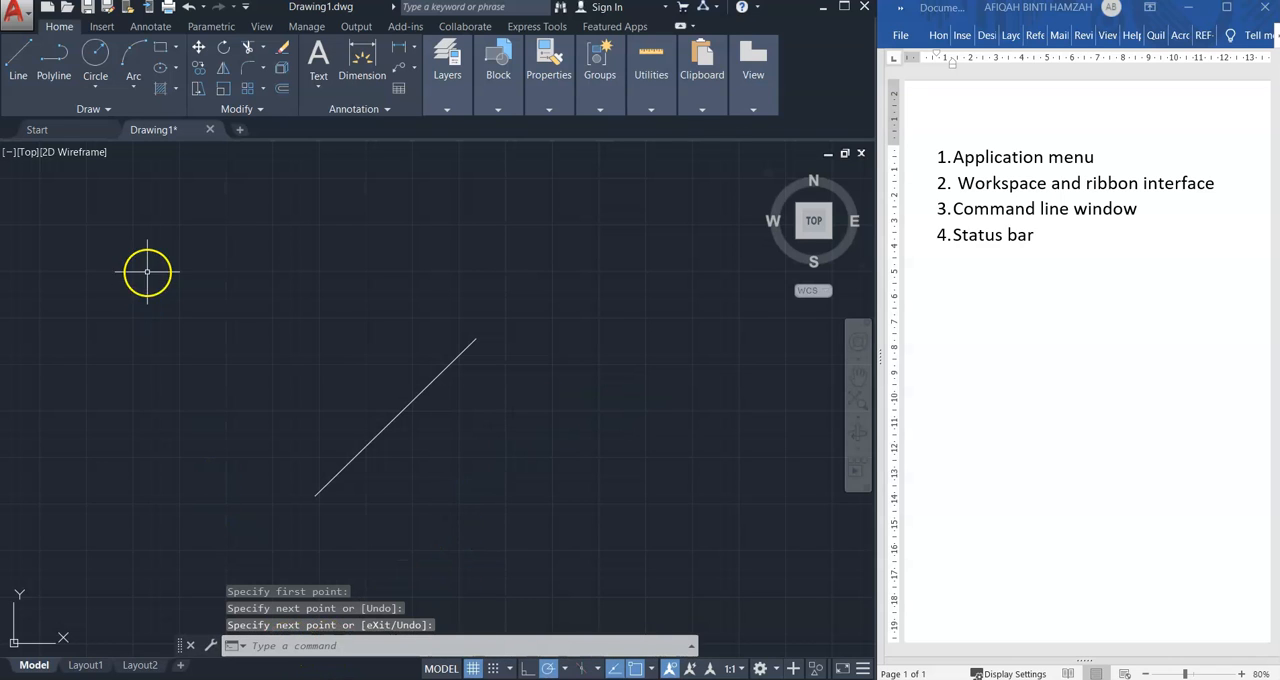
Close a triangle with two lines, about 1023 and 948 units long, from the existing line's lower end to its upper end
left_click(15, 66)
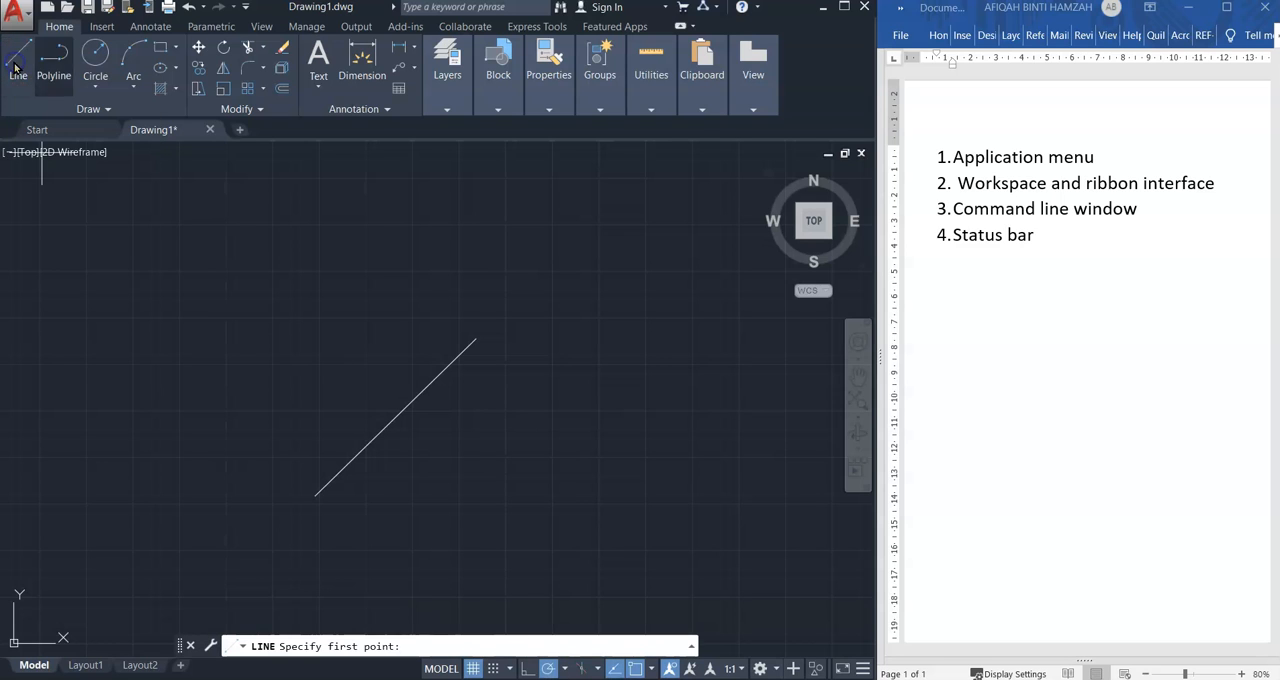
left_click(316, 495)
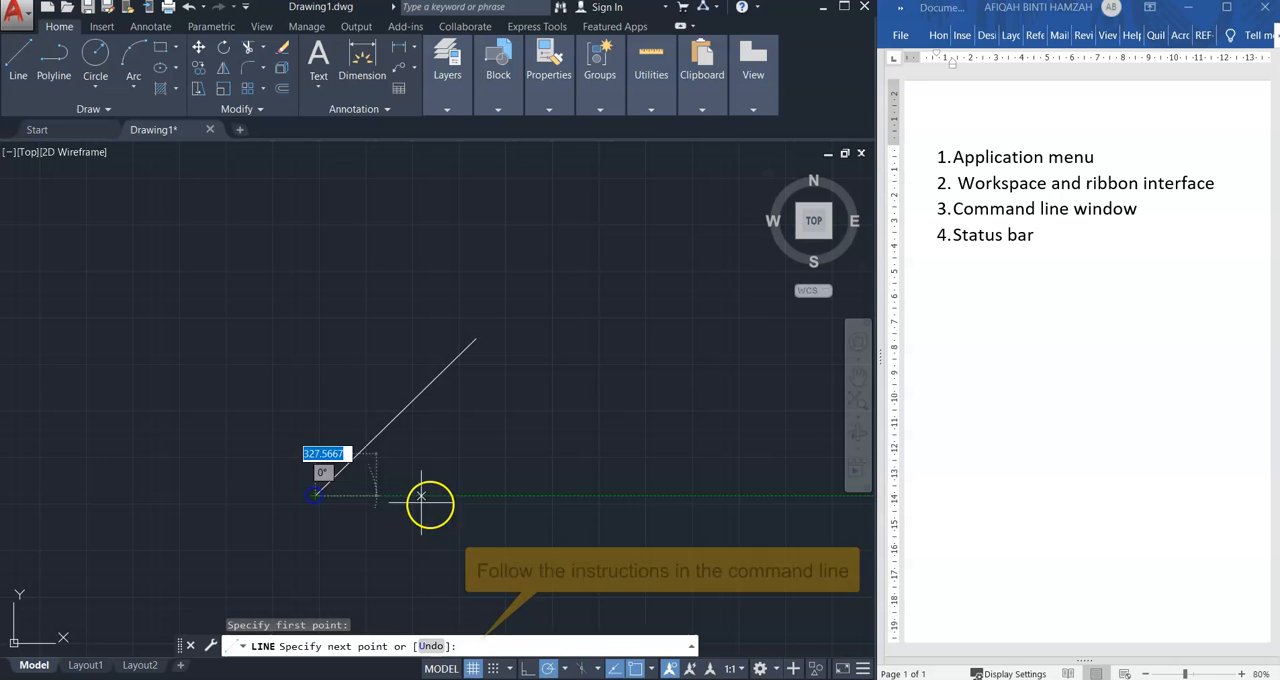
left_click(505, 512)
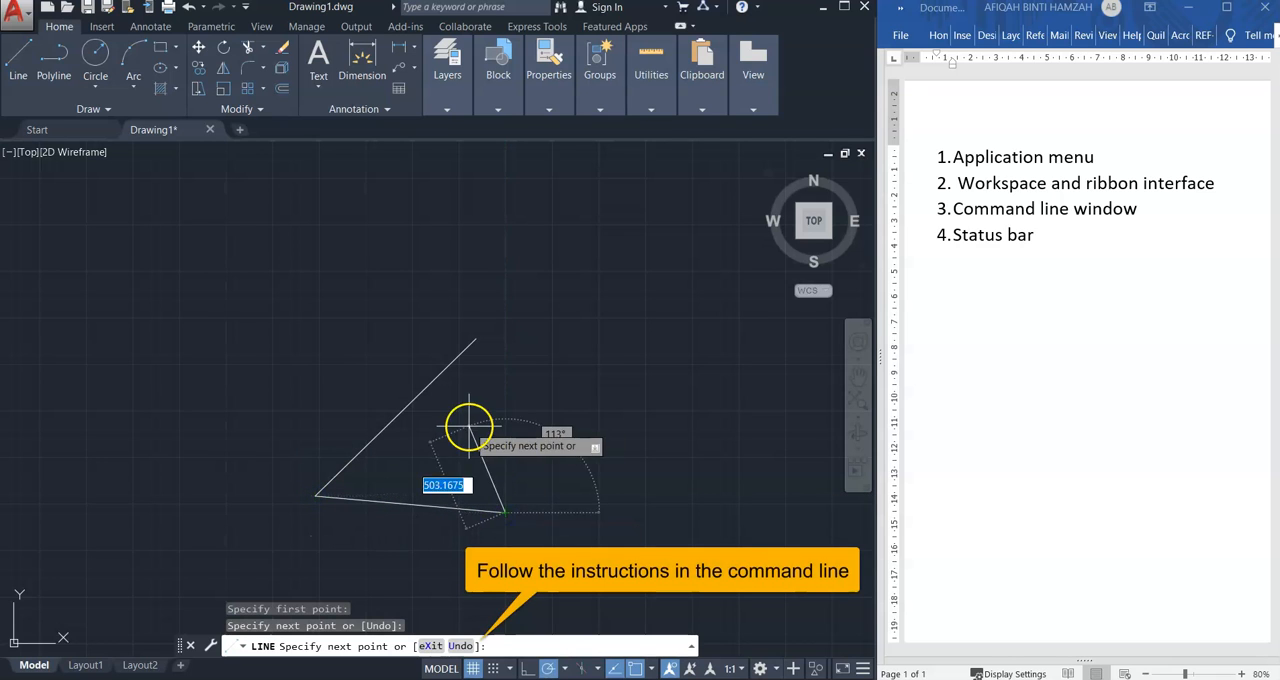
left_click(476, 339)
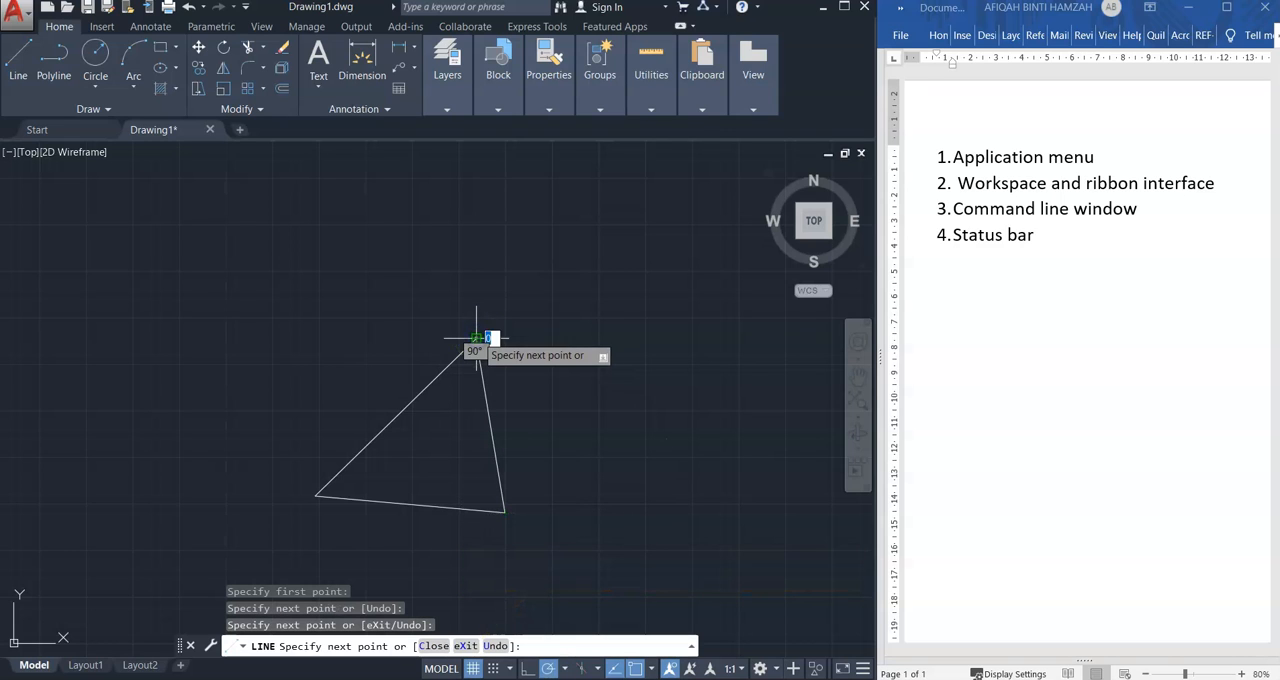
key("Return")
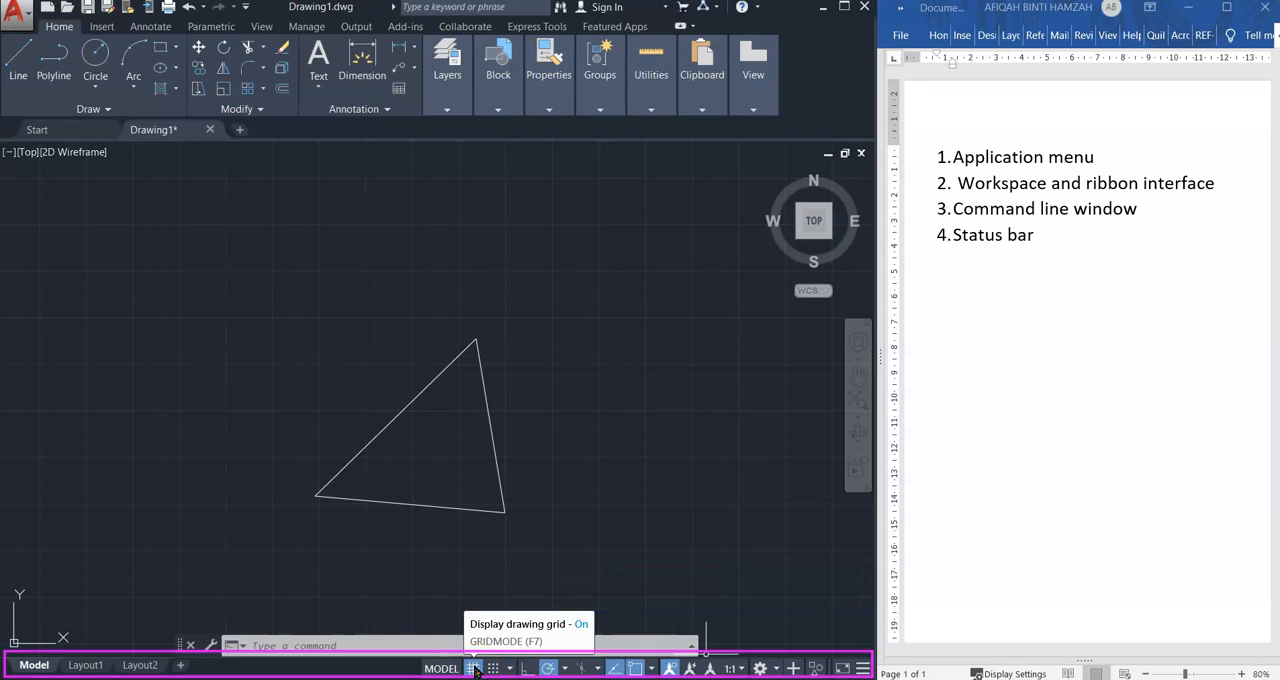
Turn the drawing grid display off and back on
left_click(250, 650)
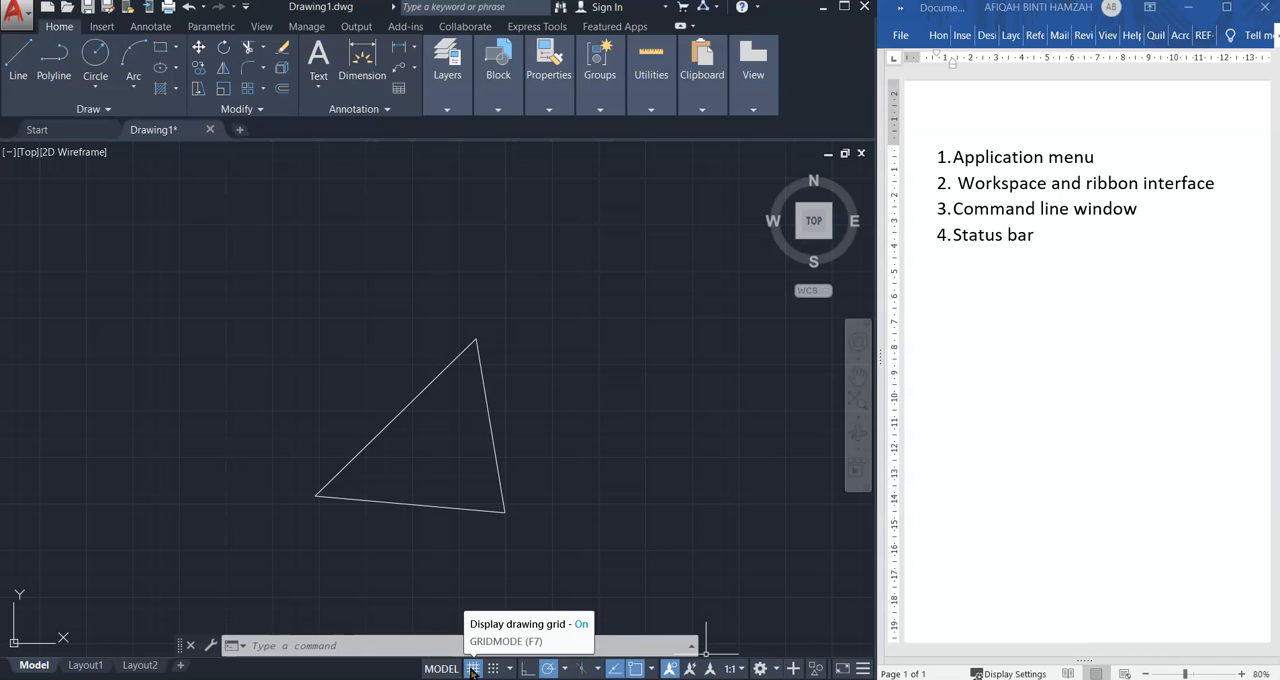
left_click(473, 669)
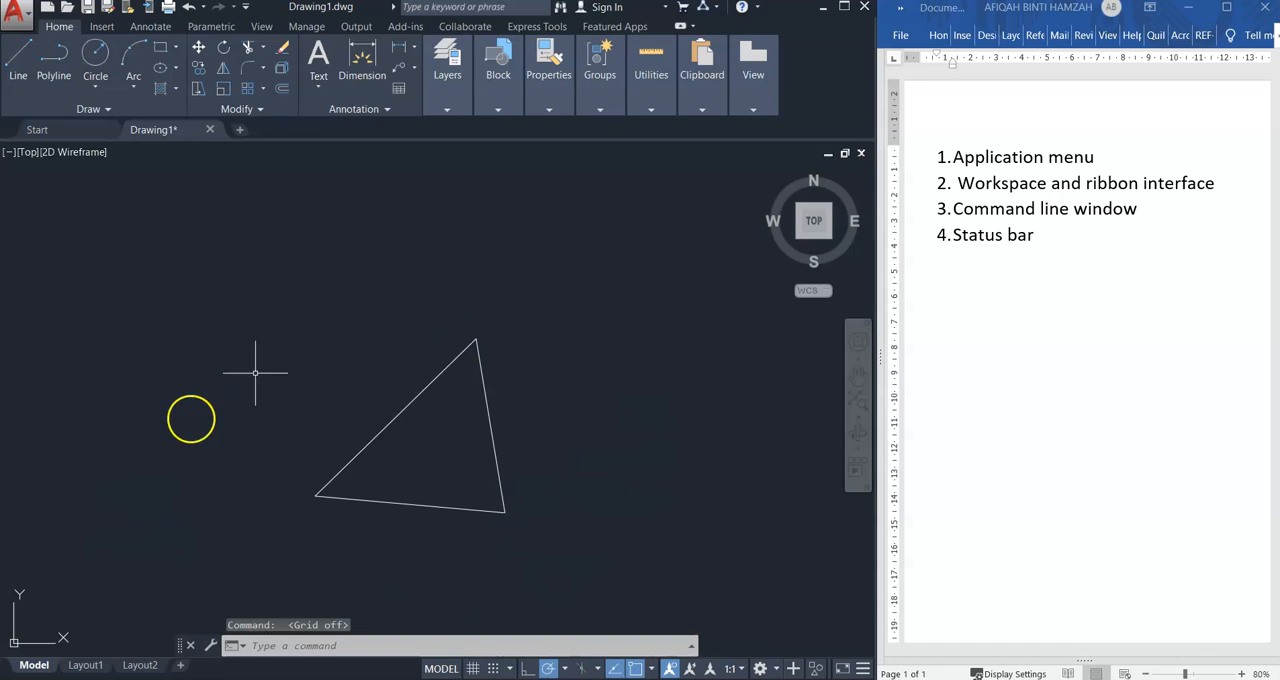
left_click(473, 669)
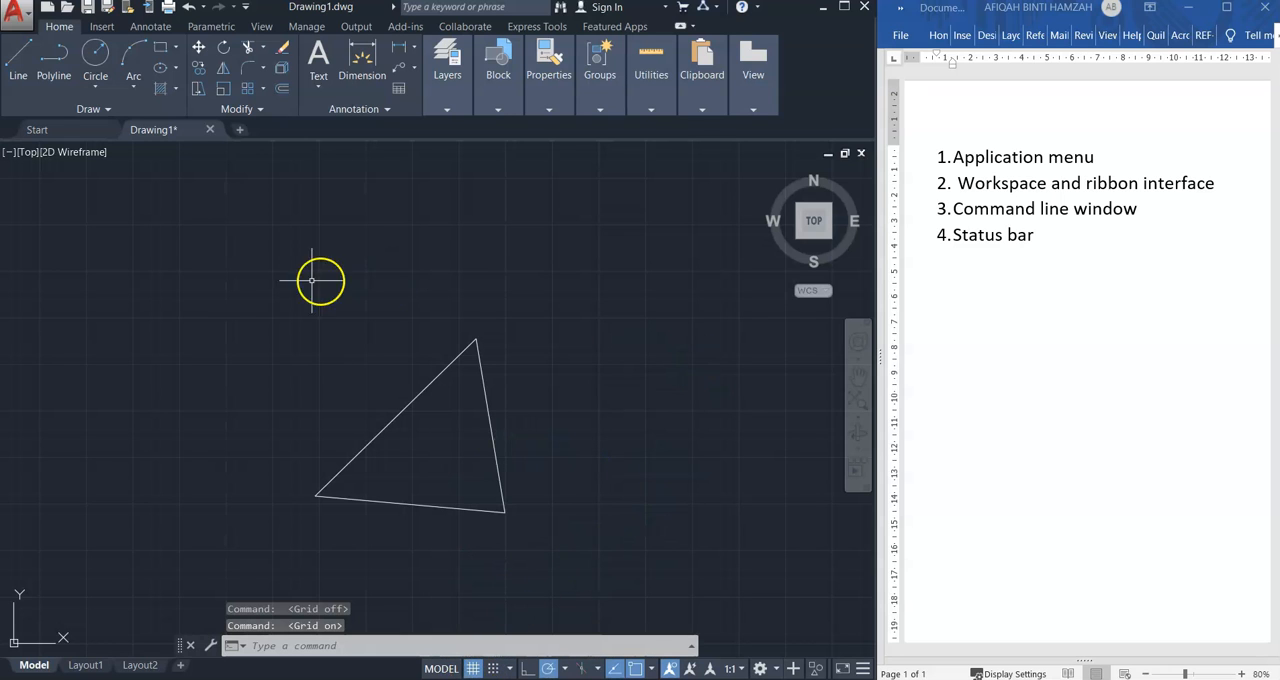
Choose Grid Snap as the snap type and turn on snap mode
left_click(510, 670)
left_click(538, 603)
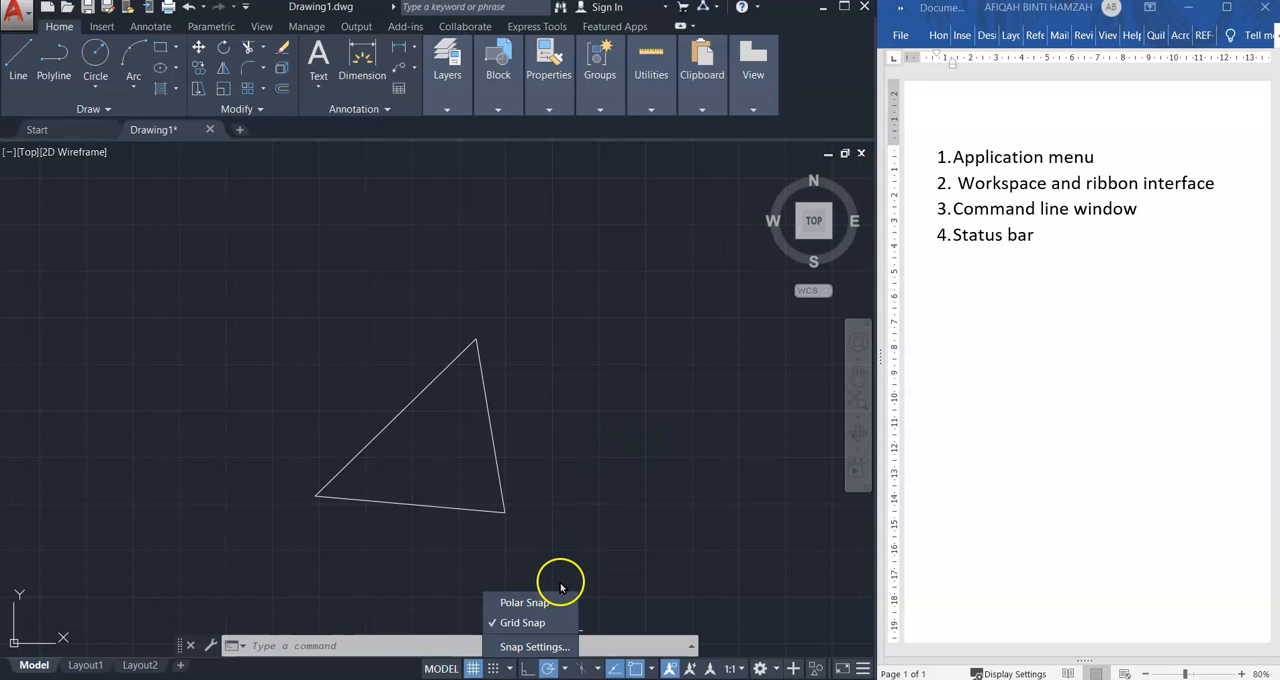
left_click(527, 621)
left_click(493, 668)
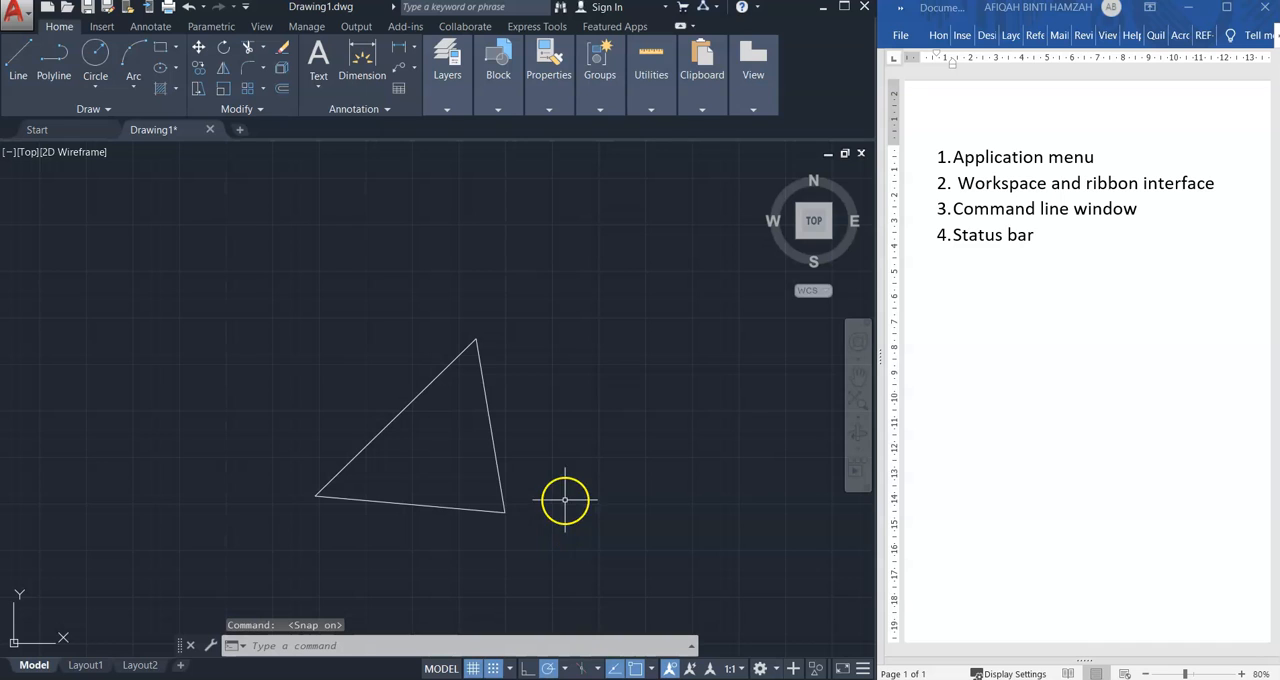
With the LINE command active, turn snap mode off and turn ortho mode on
left_click(17, 62)
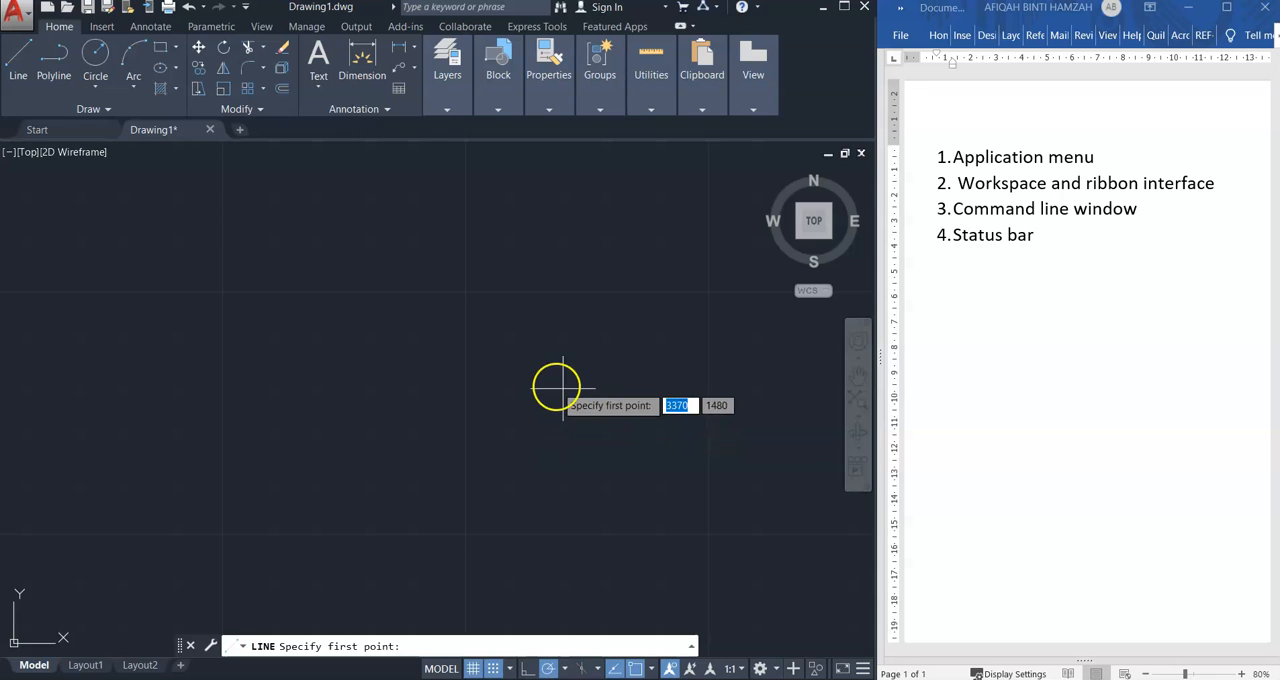
left_click(493, 668)
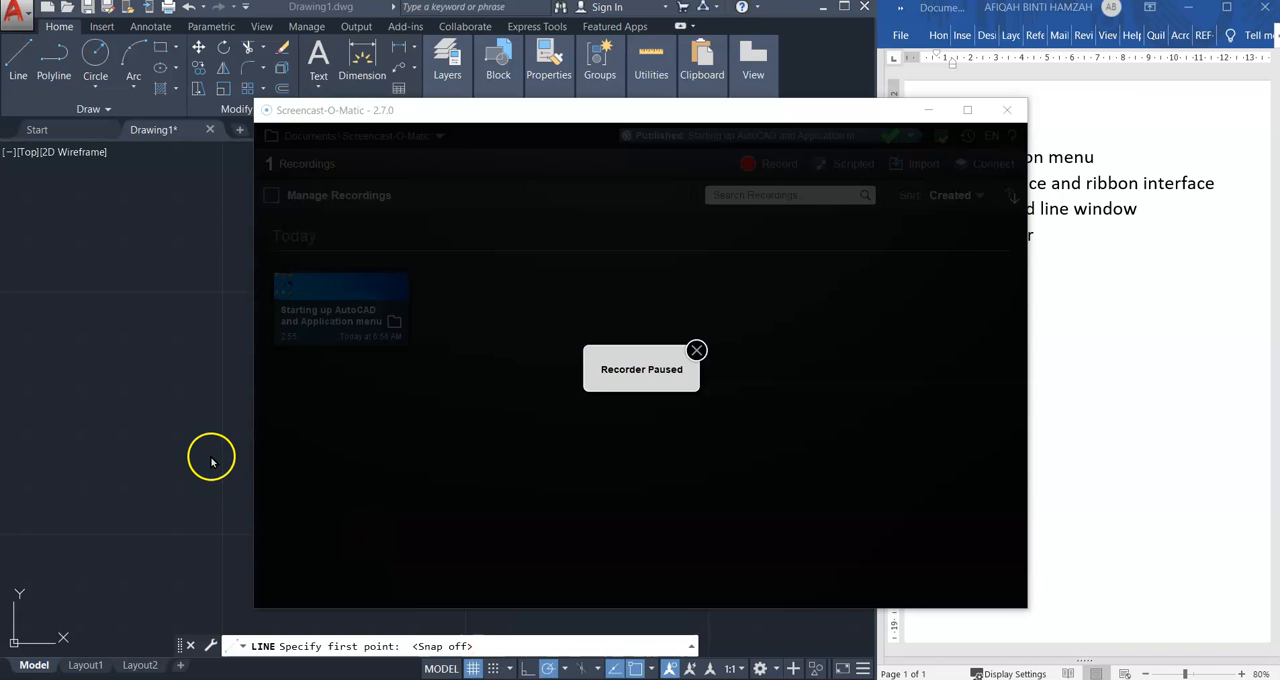
left_click(211, 461)
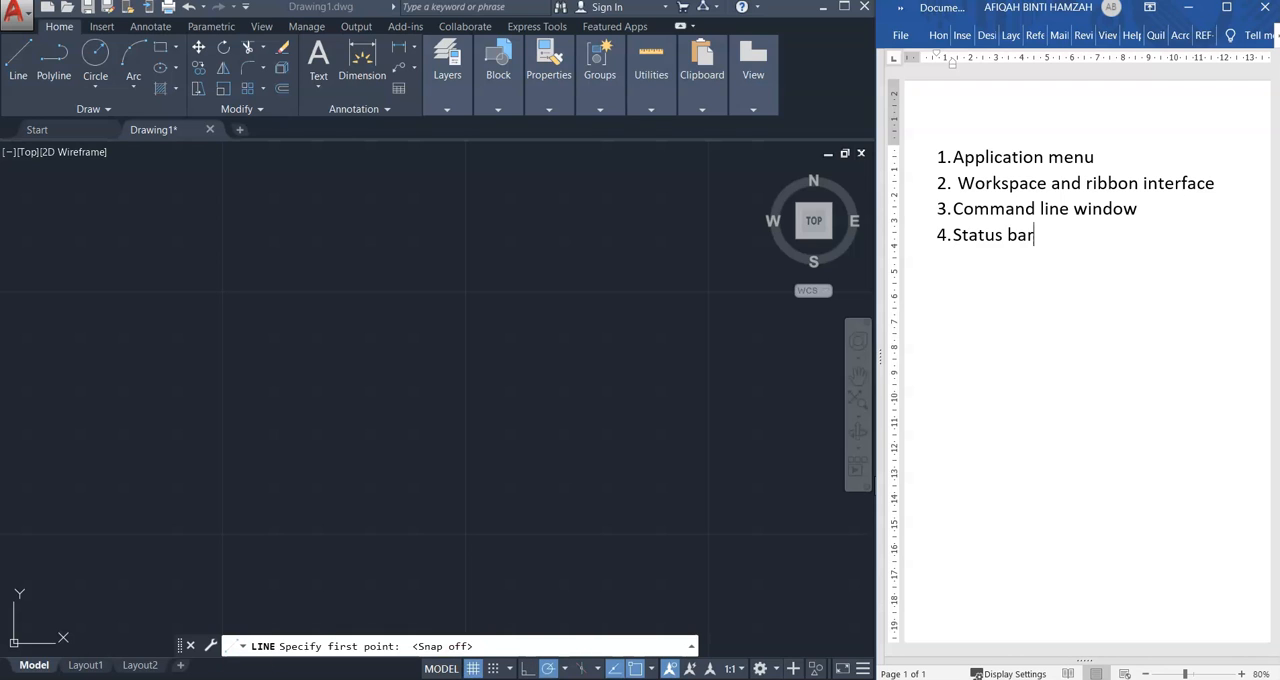
left_click(524, 668)
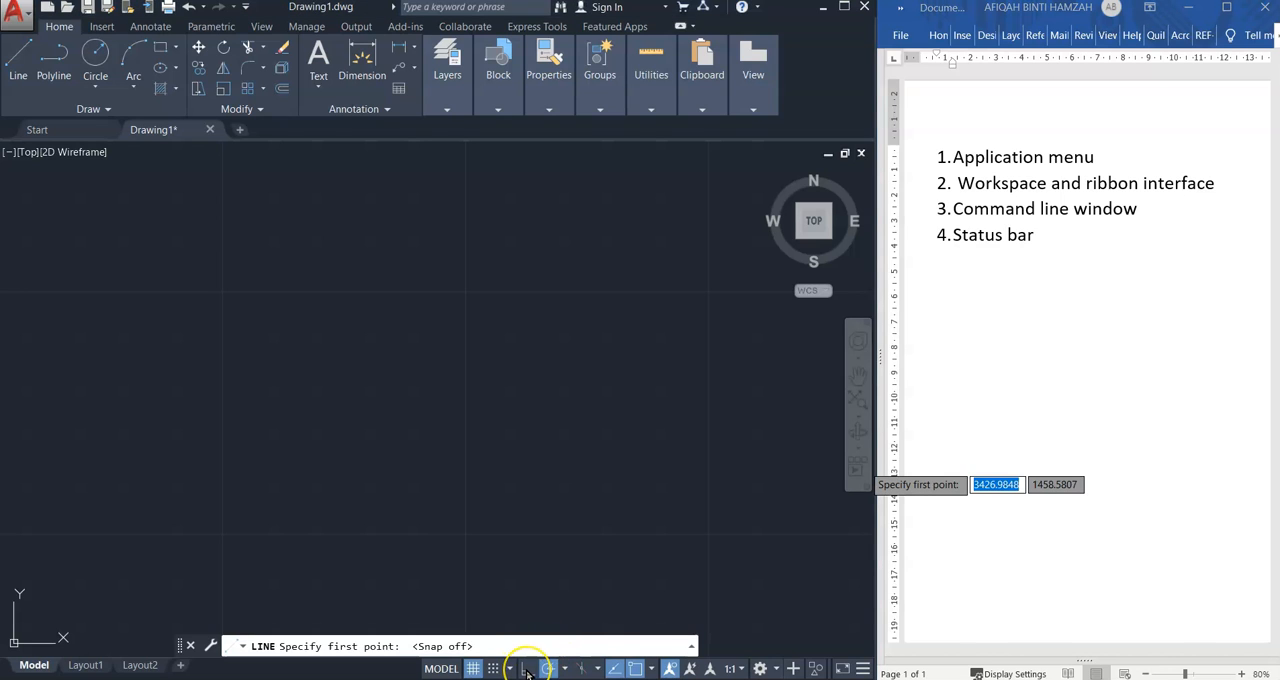
left_click(525, 669)
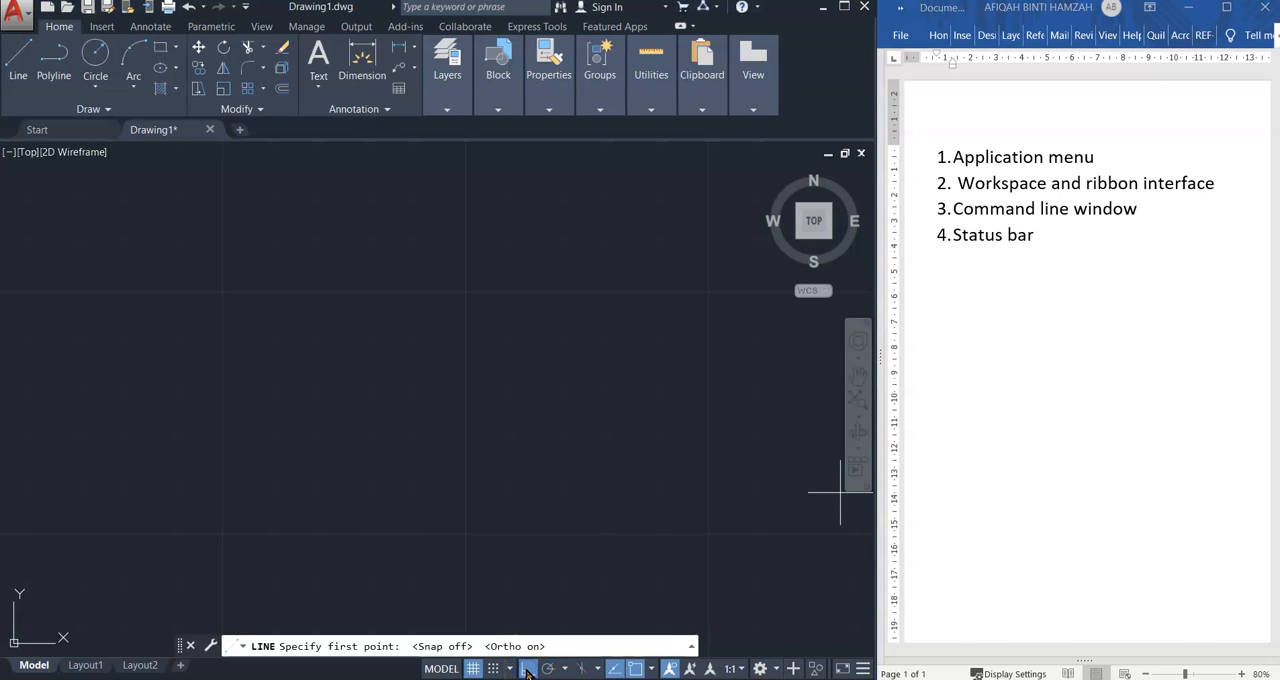
Draw a vertical line downward and a connected horizontal line to its right with the LINE command, using ortho mode
left_click(28, 60)
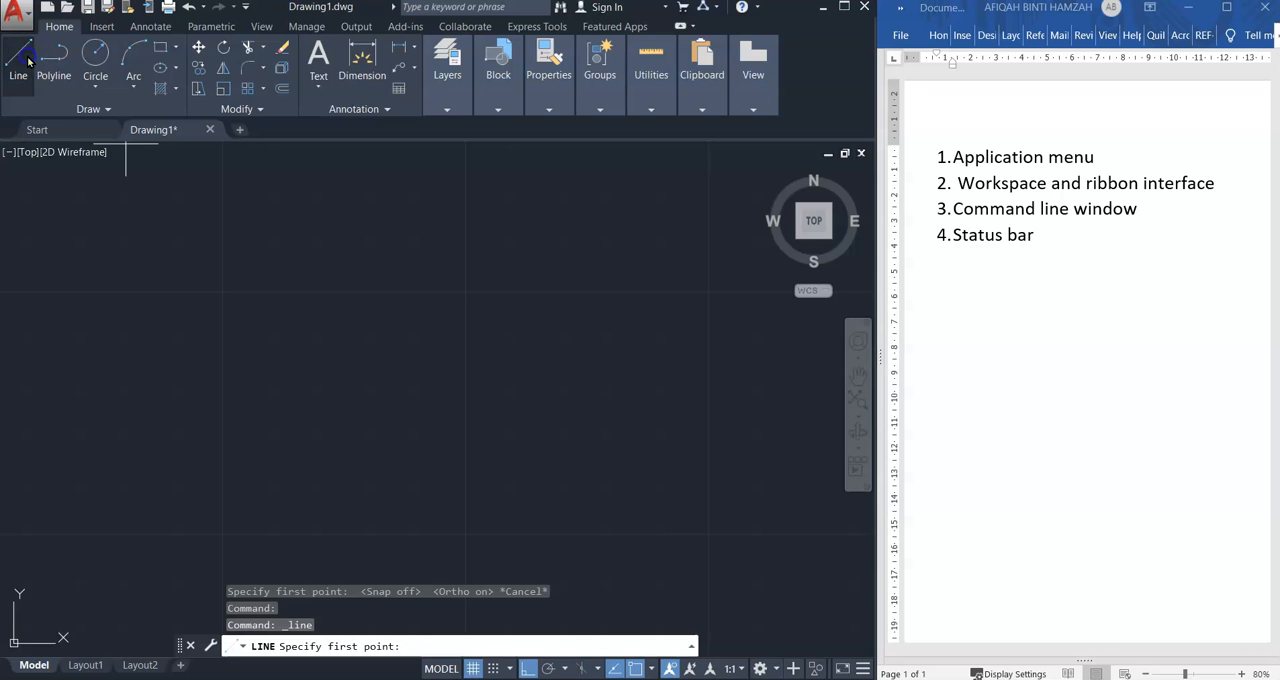
left_click(339, 338)
left_click(340, 471)
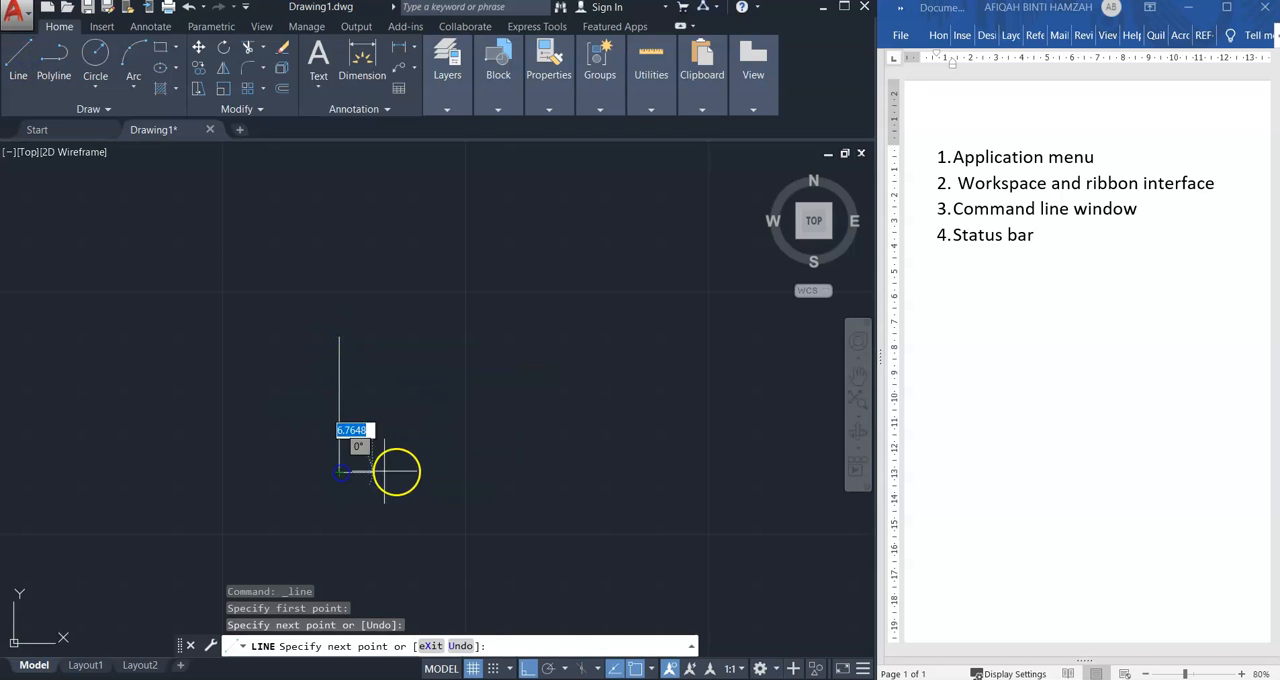
left_click(458, 471)
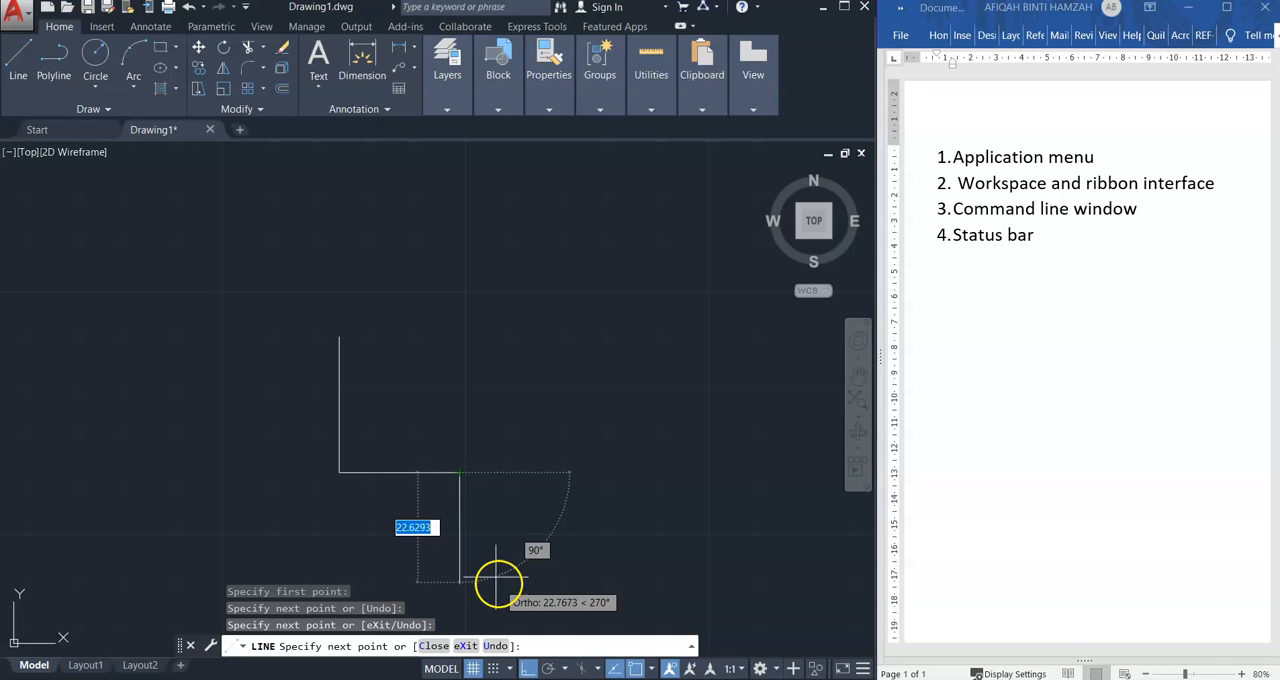
Turn ortho mode off and finish the chain with a steep slanted line downward from the horizontal line's free end
left_click(528, 670)
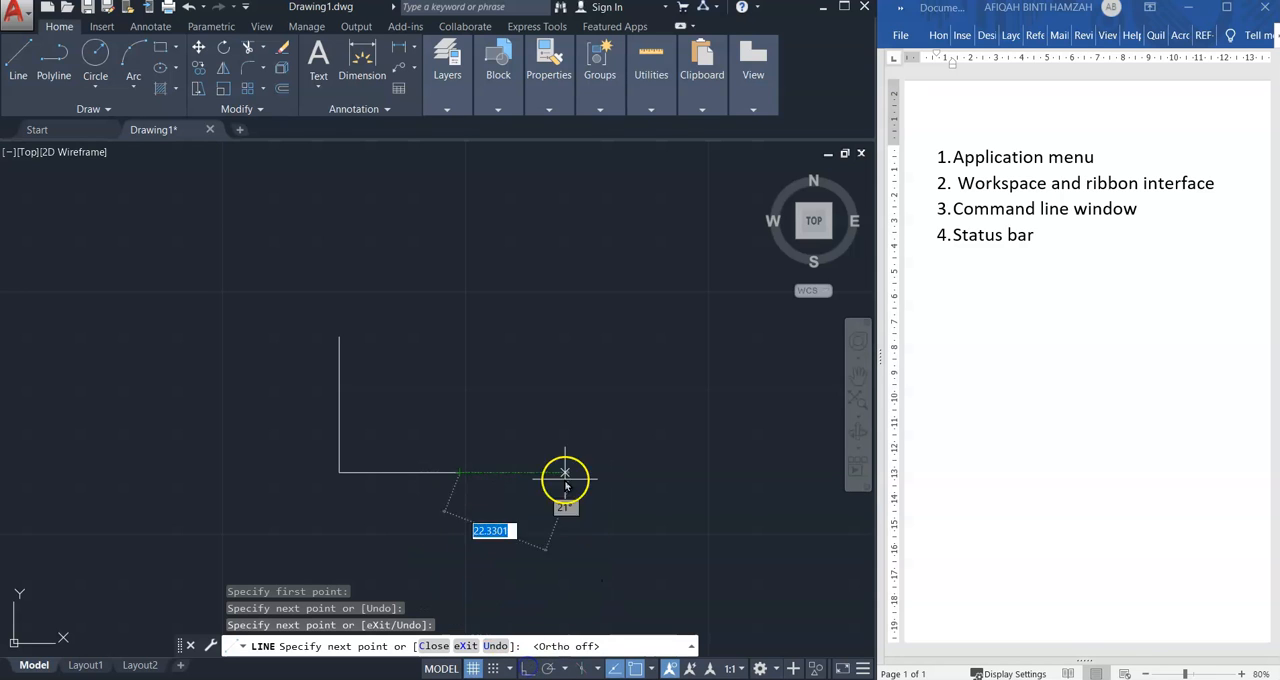
left_click(476, 566)
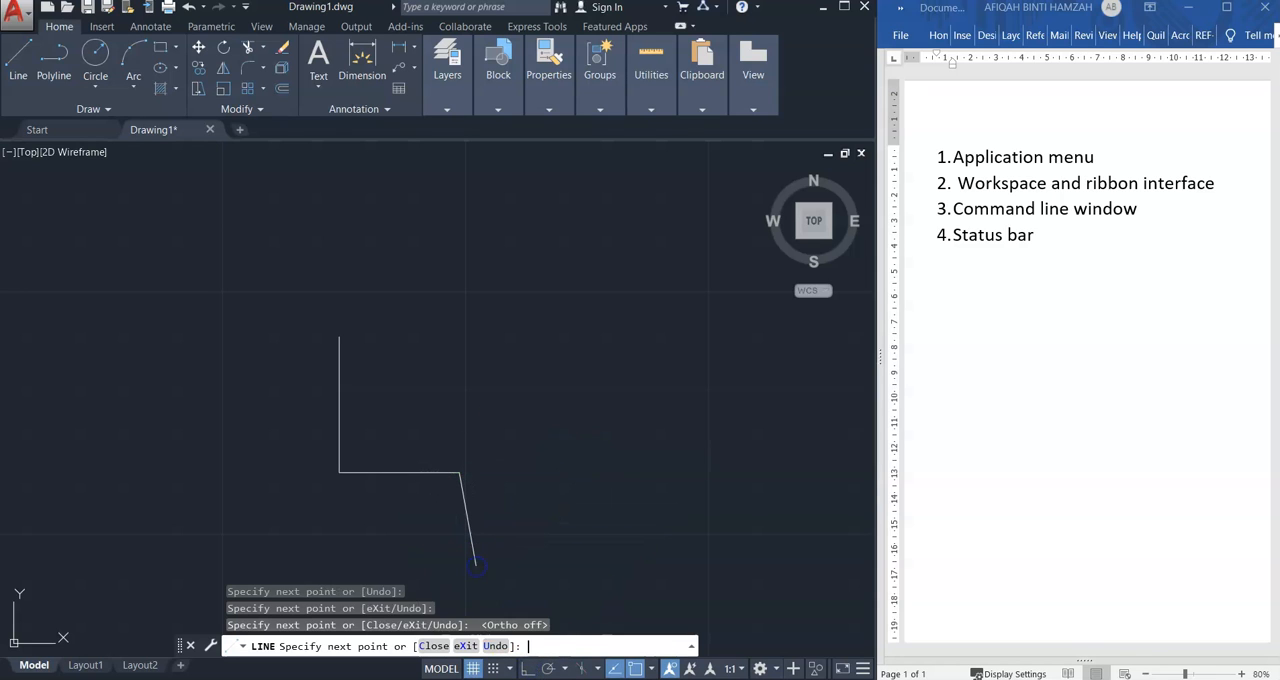
key("Return")
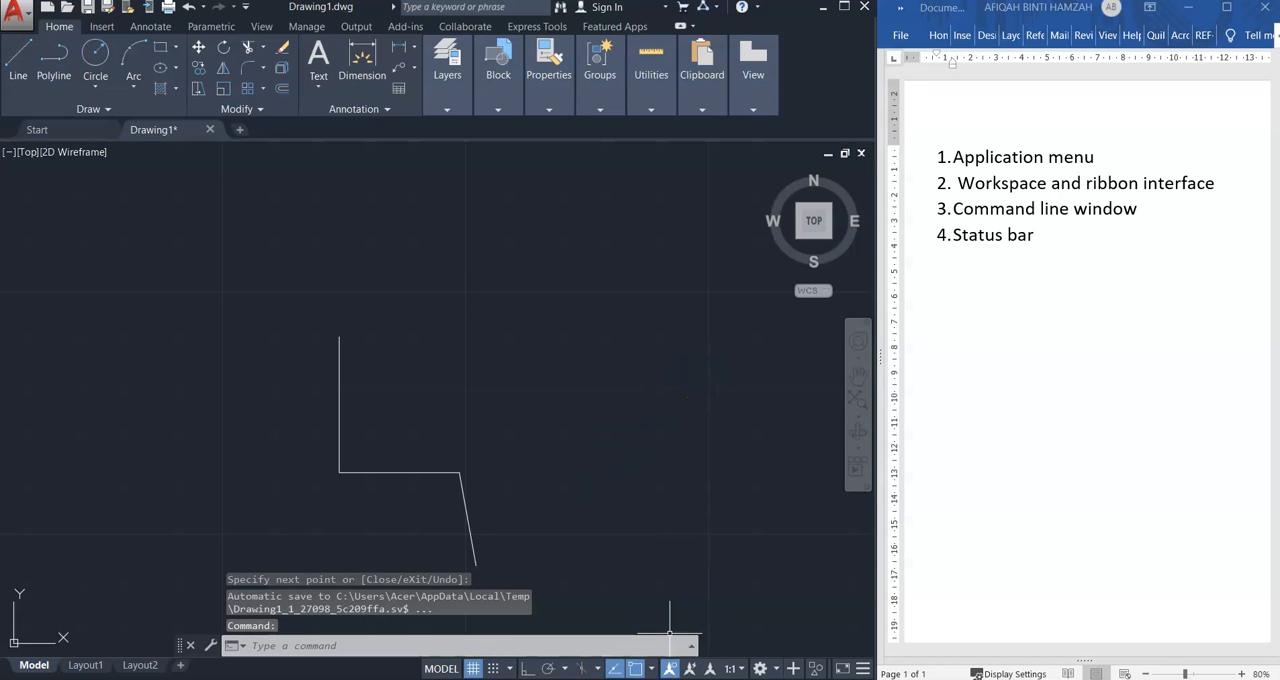
Try a line right of the existing lines with polar tracking on and a 30° angle increment, and turn polar tracking off
left_click(549, 669)
left_click(18, 60)
left_click(545, 453)
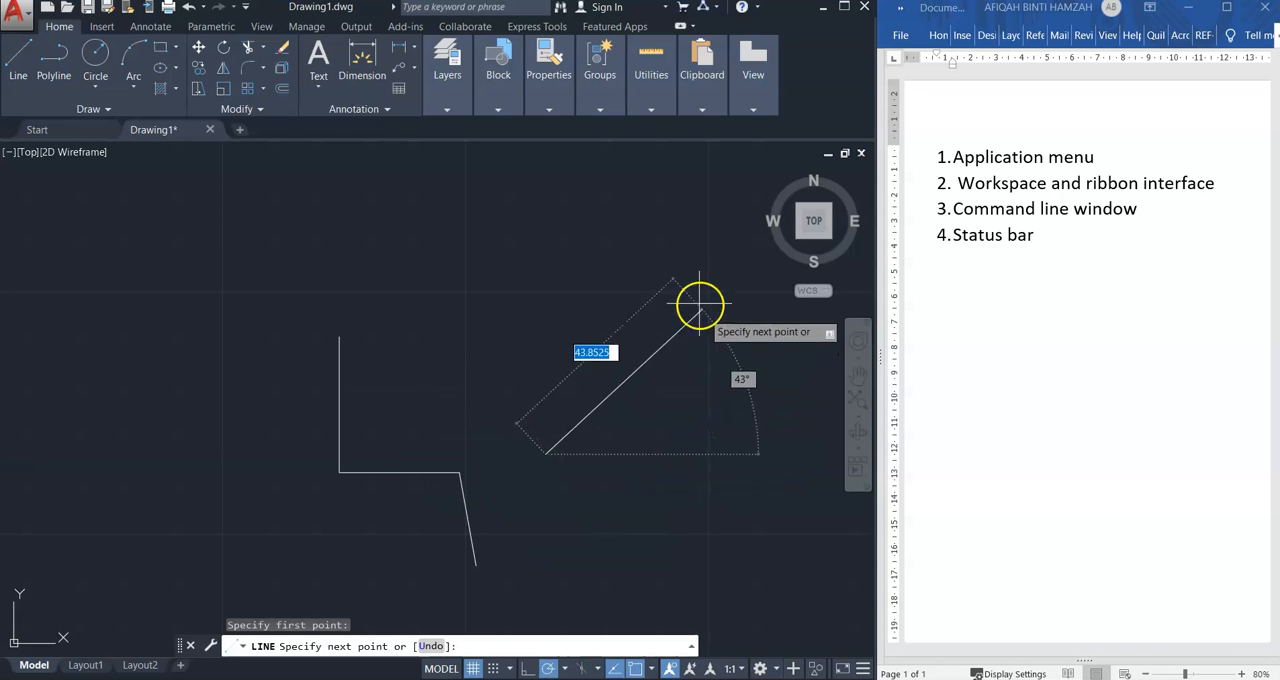
left_click(562, 672)
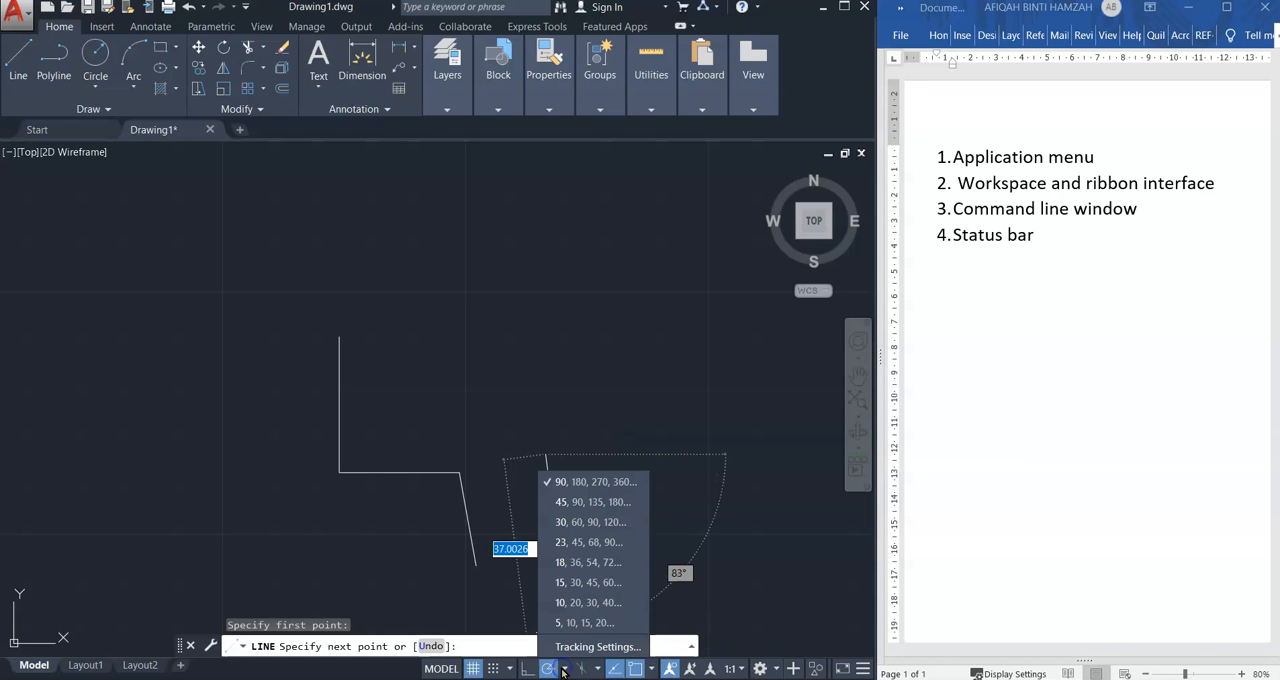
left_click(580, 522)
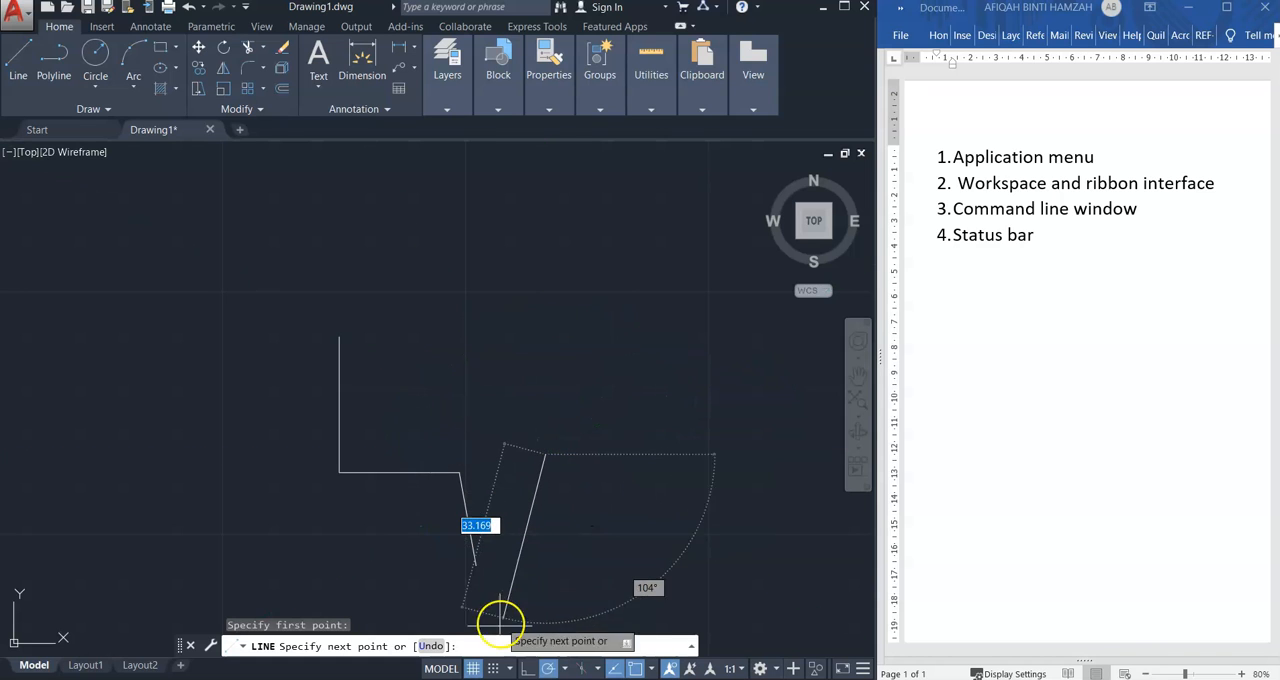
left_click(548, 668)
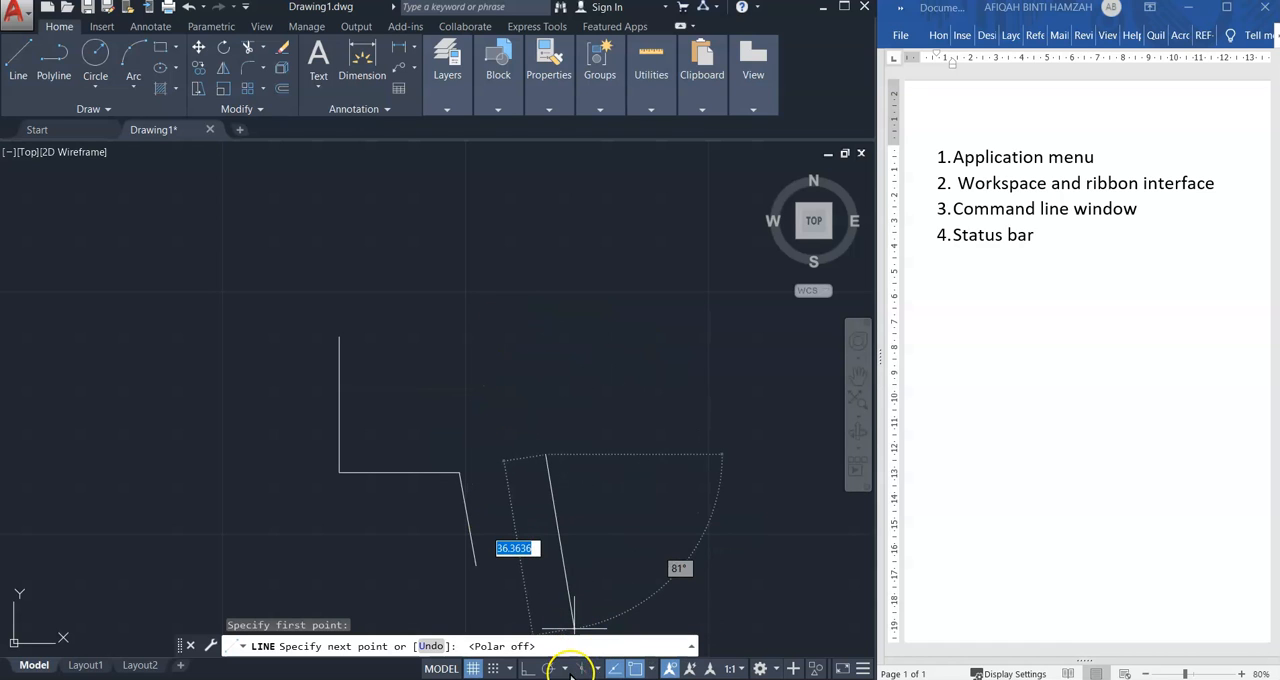
key("Escape")
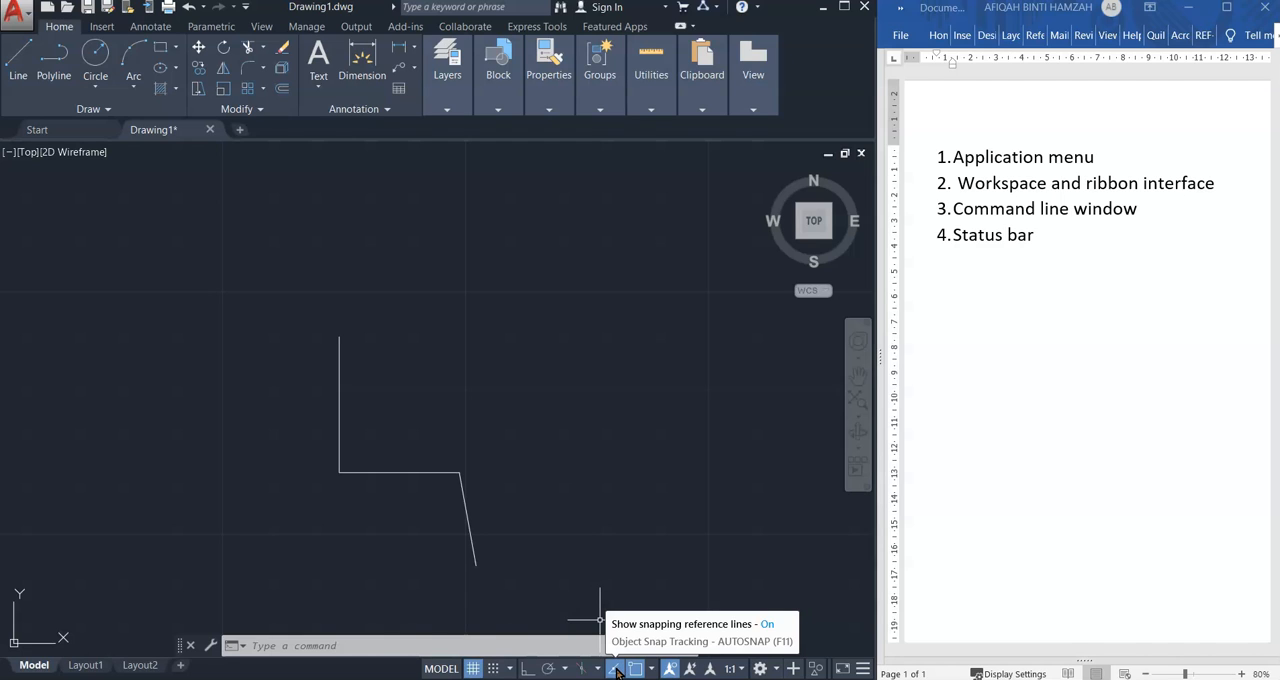
left_click(508, 668)
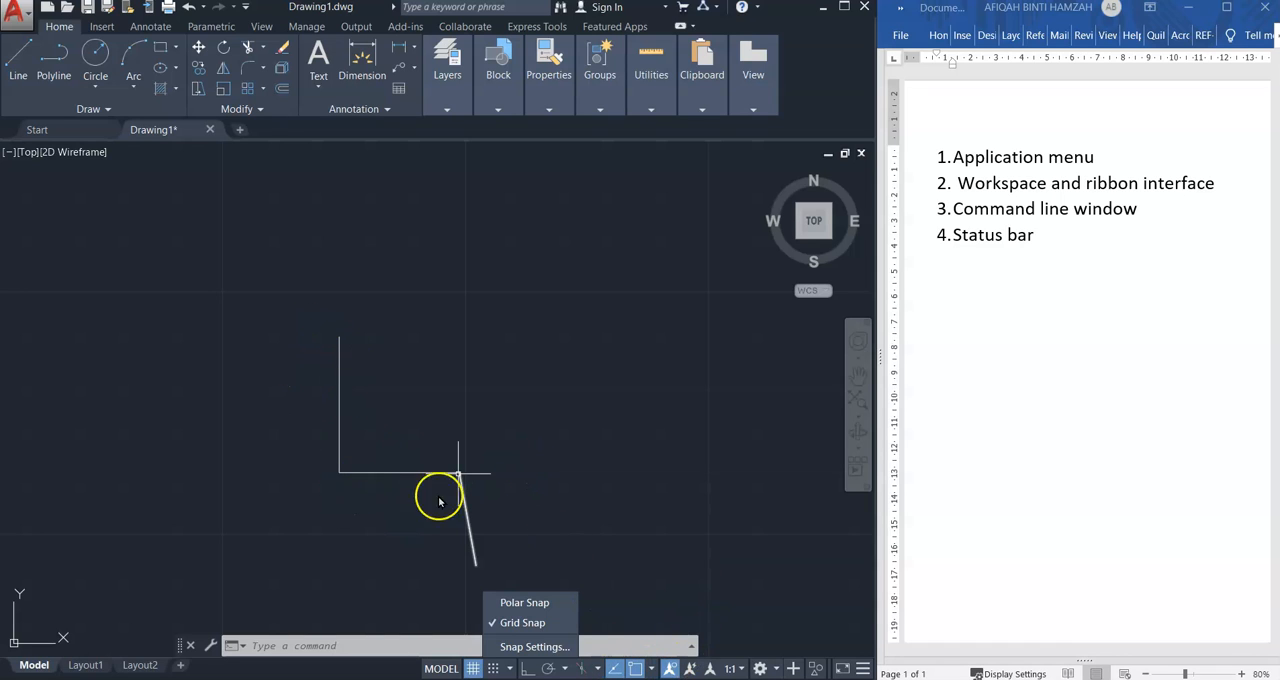
left_click(529, 484)
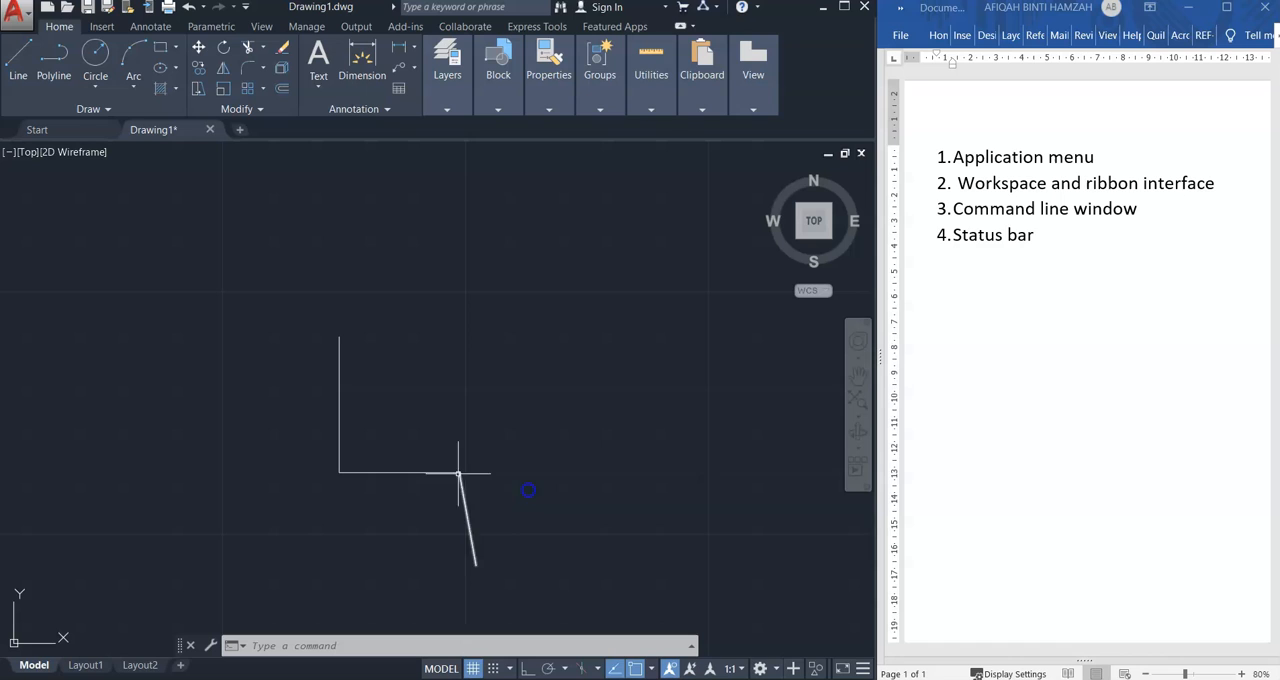
Turn object snap tracking off and back on
left_click(614, 670)
left_click(616, 671)
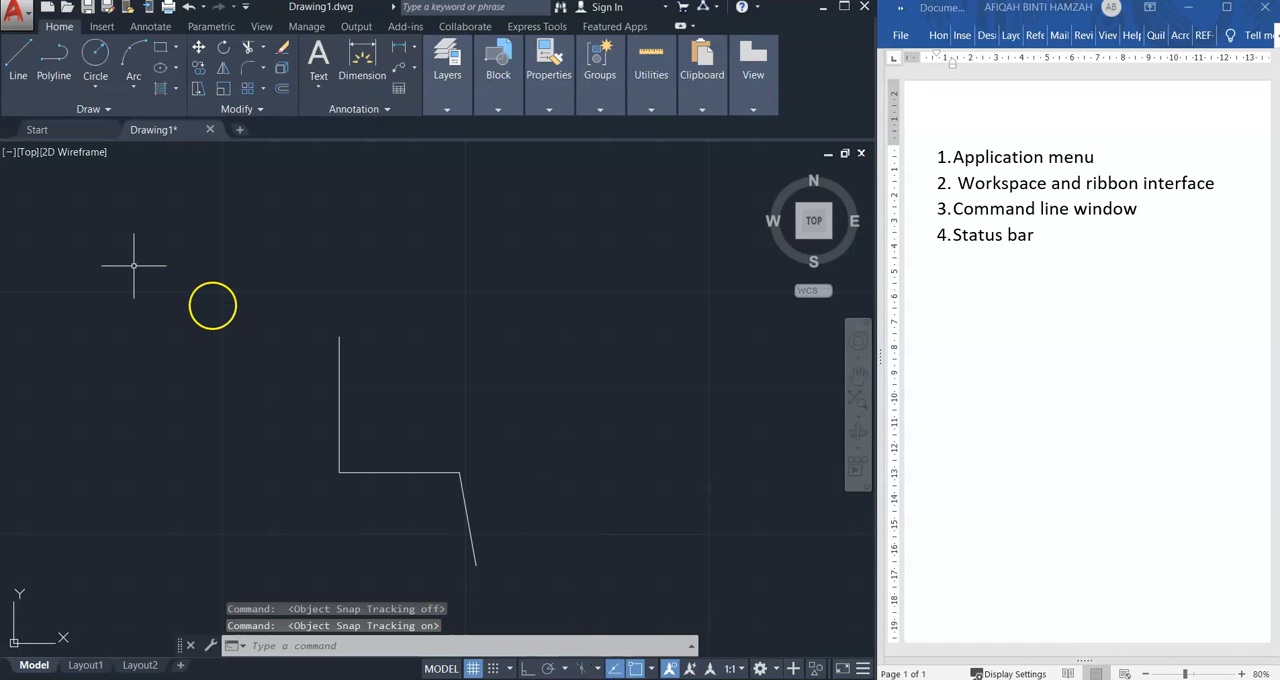
Try a line beside the vertical line with object snap tracking and object snap turned off, and turn both back on
left_click(17, 63)
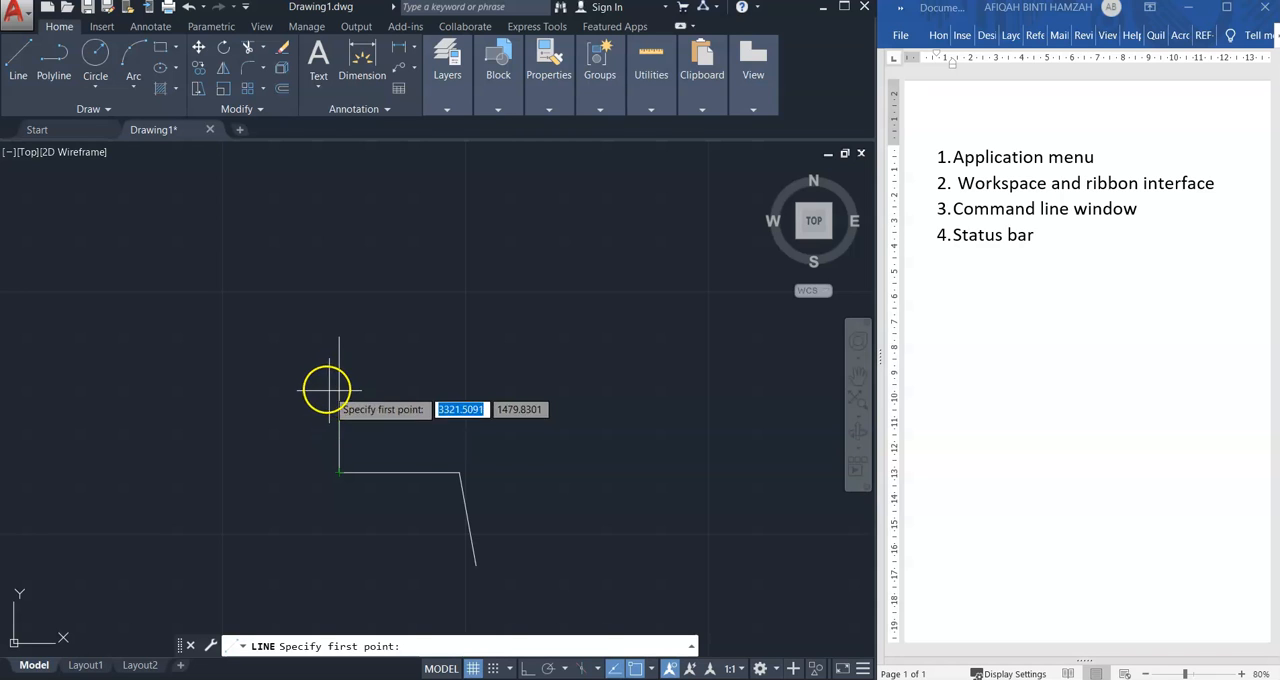
left_click(614, 669)
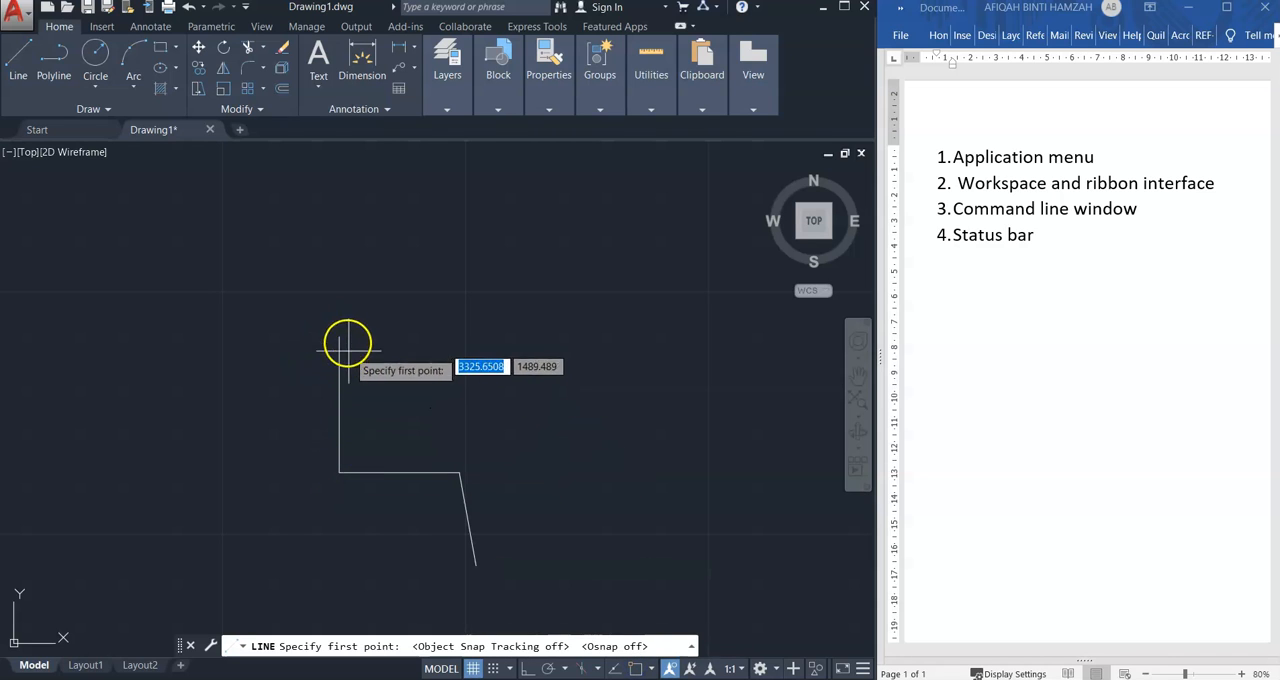
left_click(334, 404)
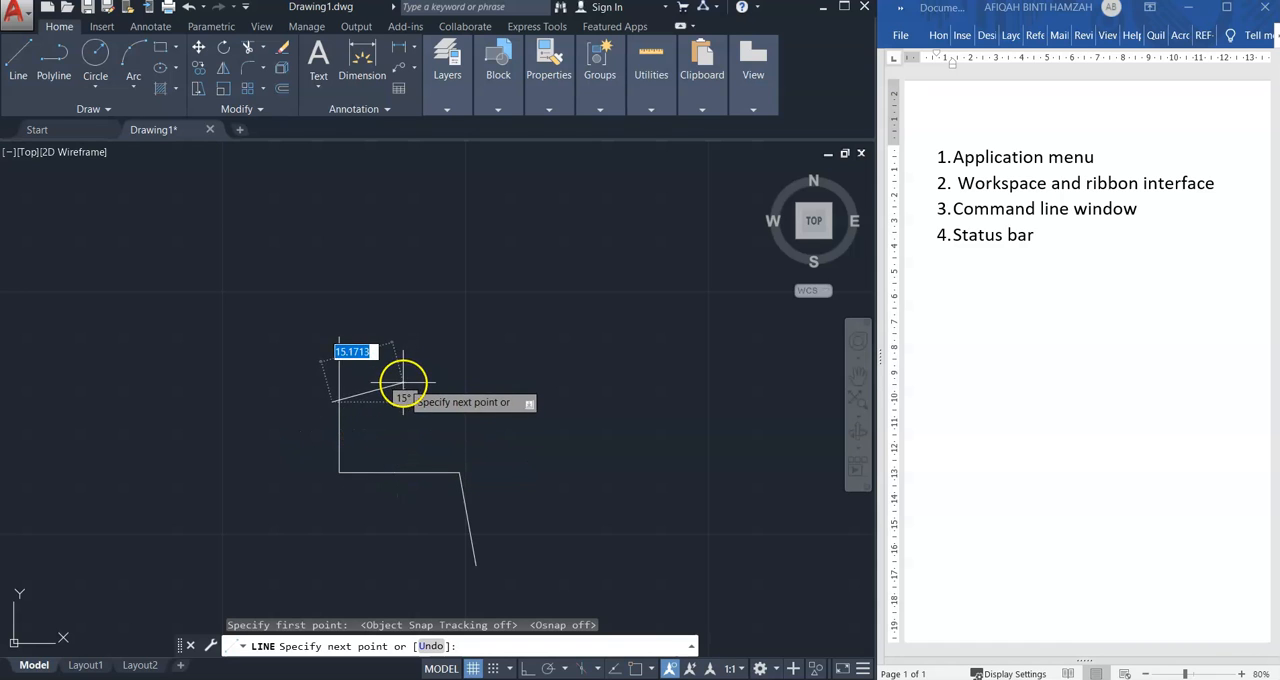
key("Escape")
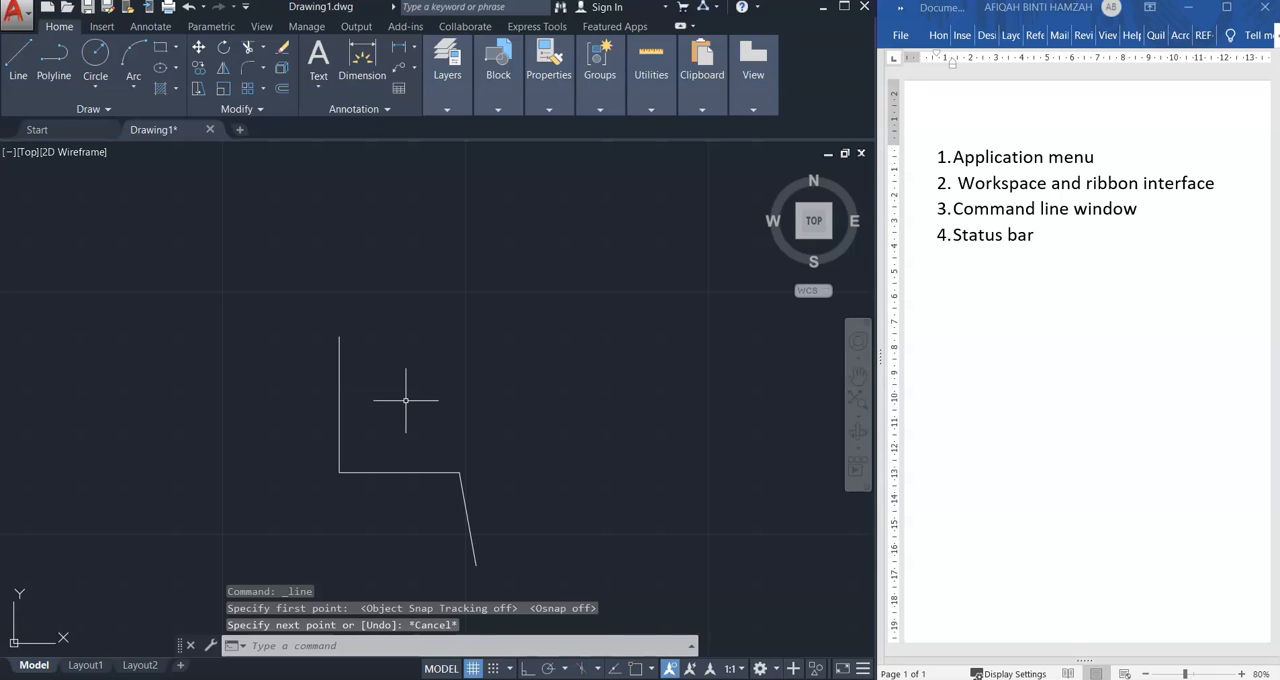
left_click(627, 672)
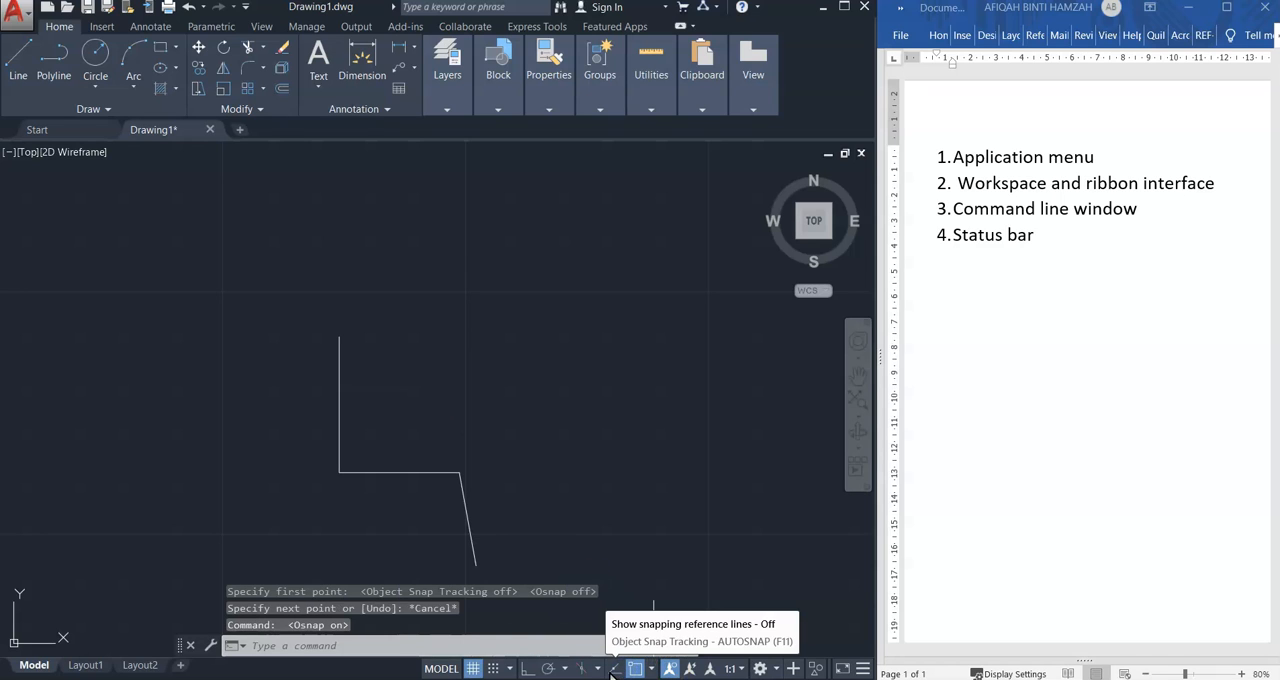
left_click(611, 672)
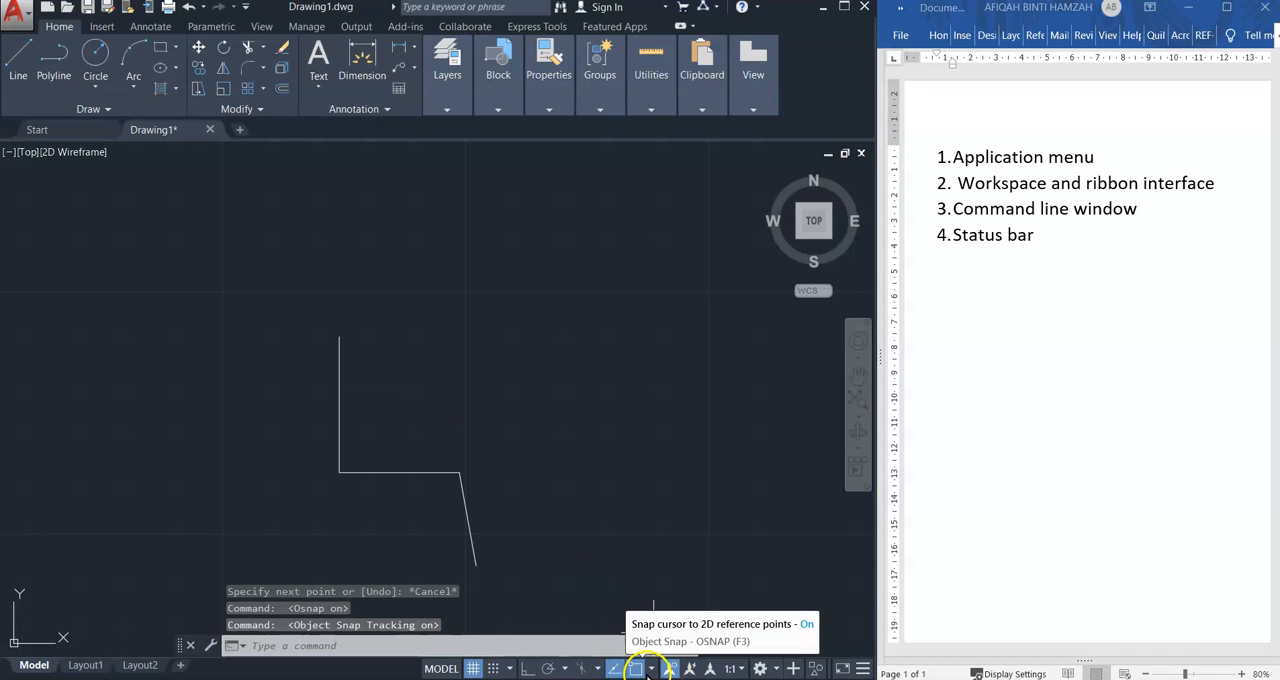
Examine the available object snap modes and the list of annotation scales
left_click(650, 670)
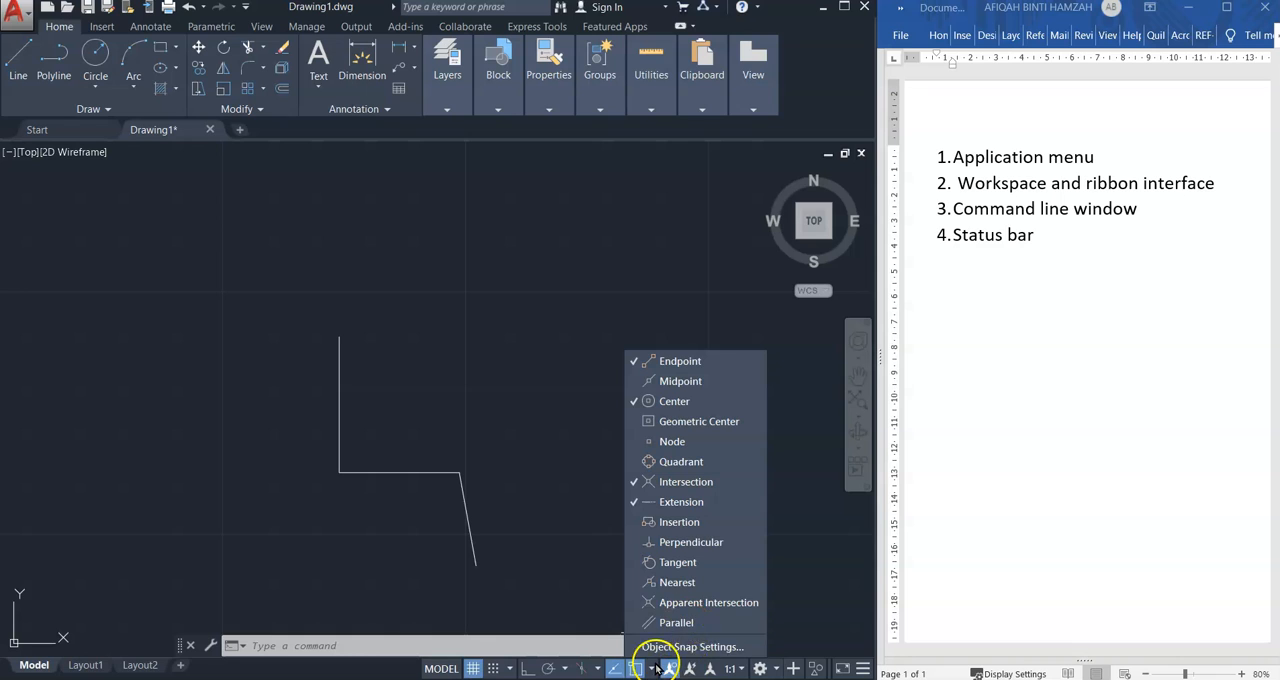
left_click(833, 500)
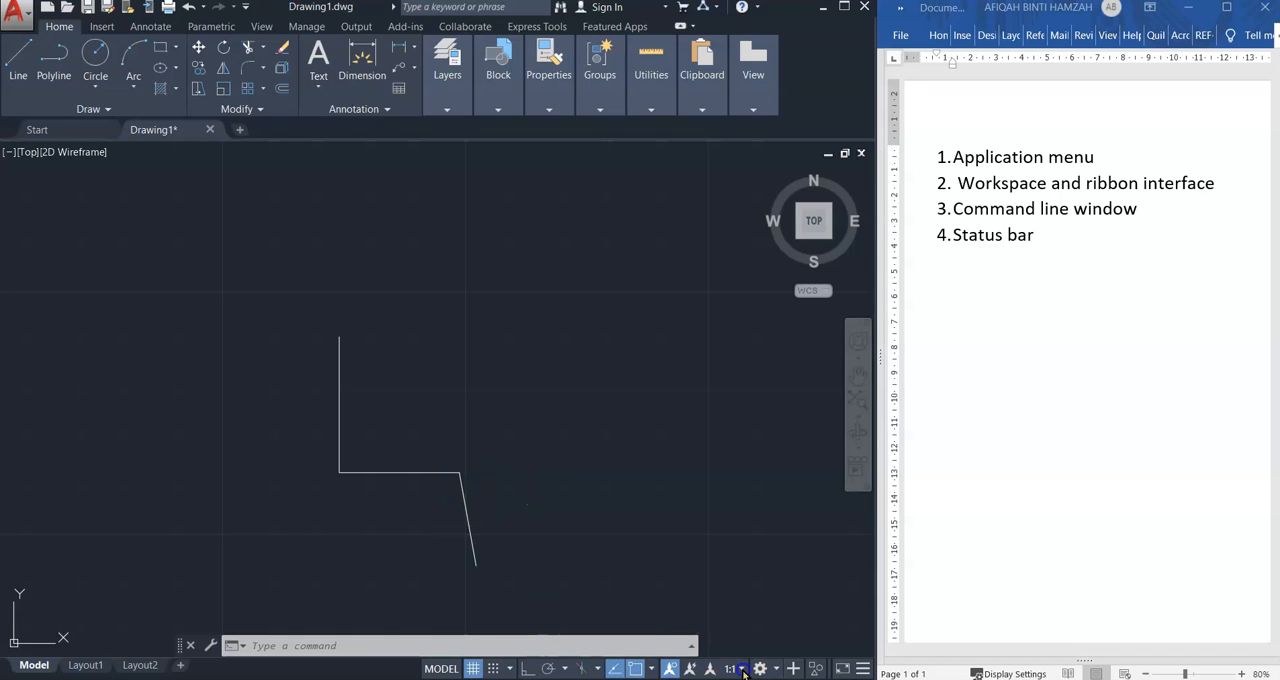
left_click(742, 670)
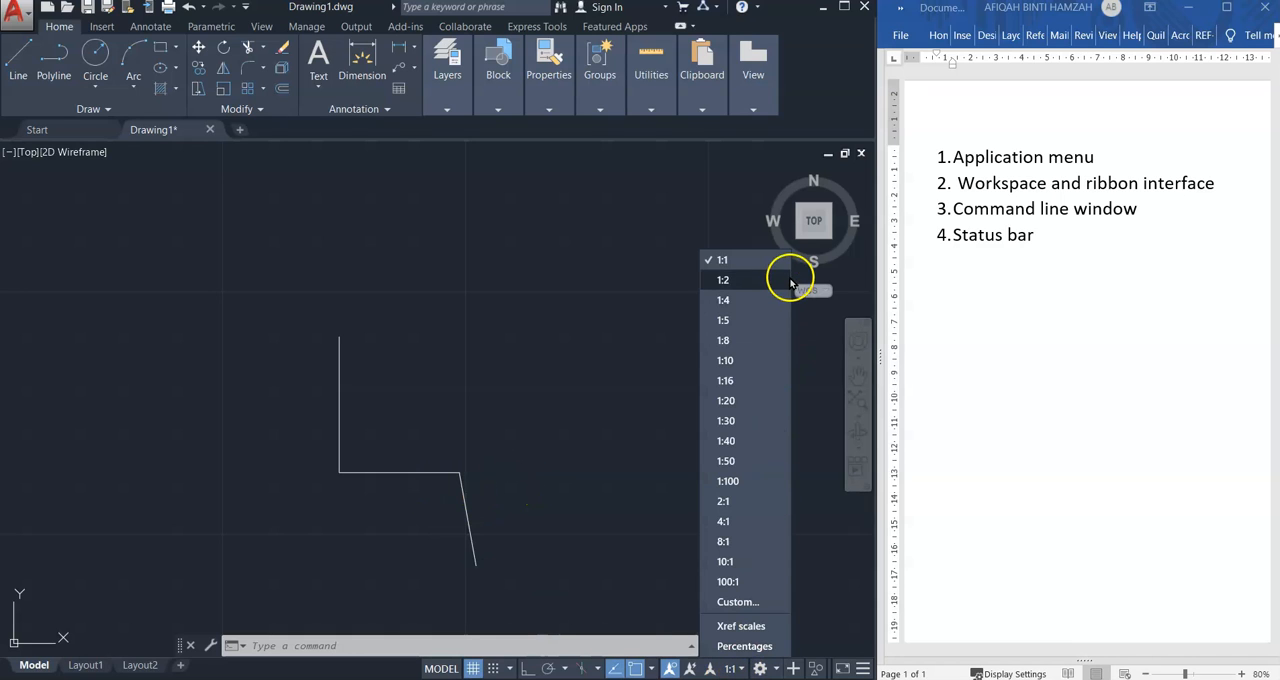
left_click(528, 376)
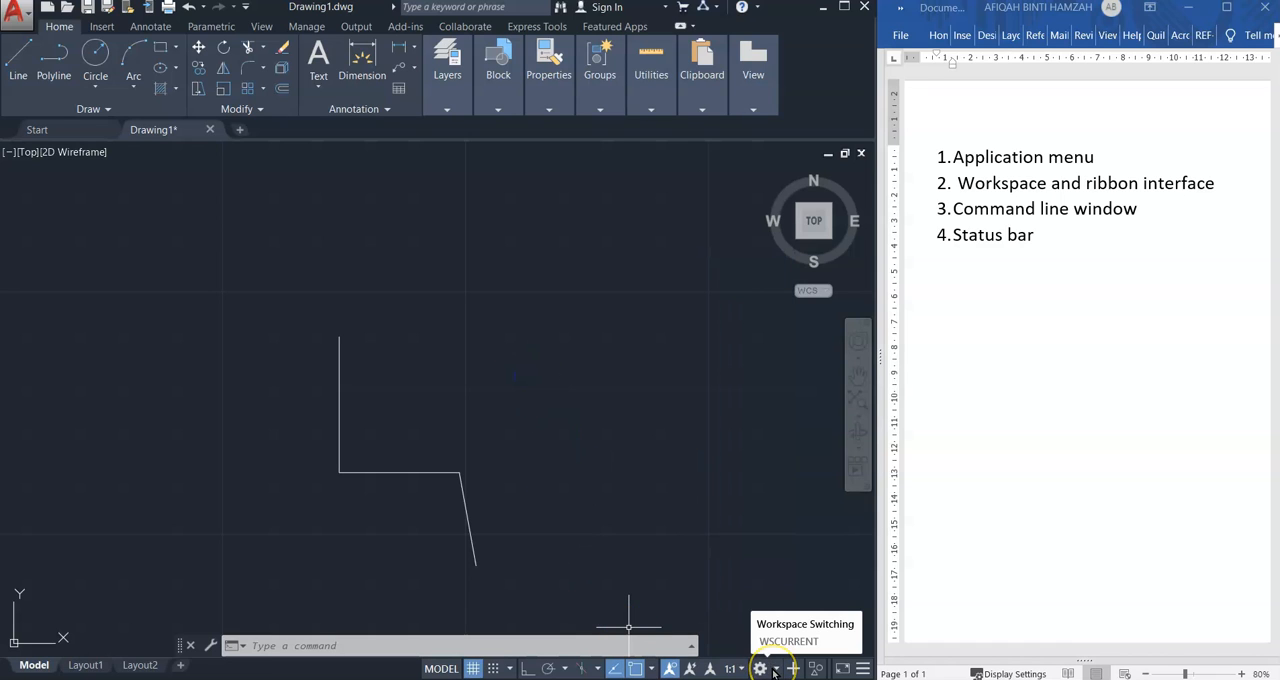
left_click(750, 651)
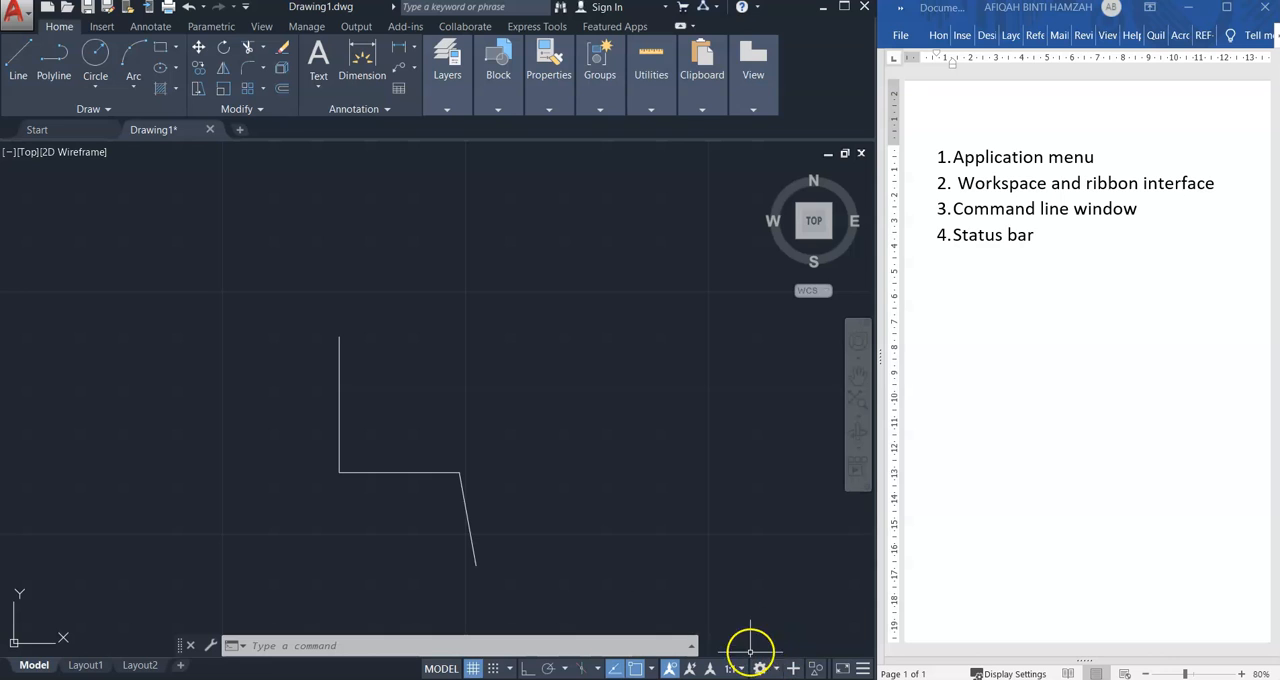